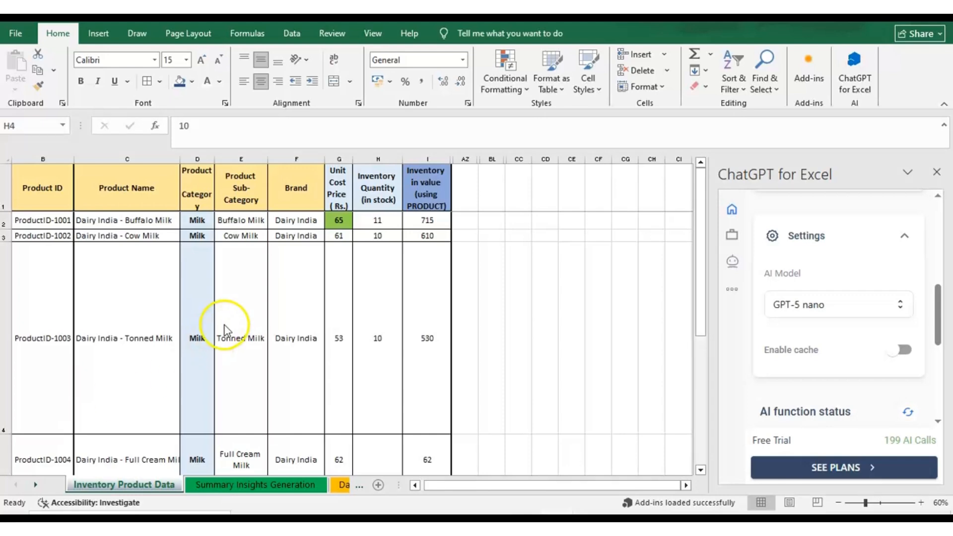
Search the available Excel add-ins for "gpt" and close the add-ins list
click(804, 80)
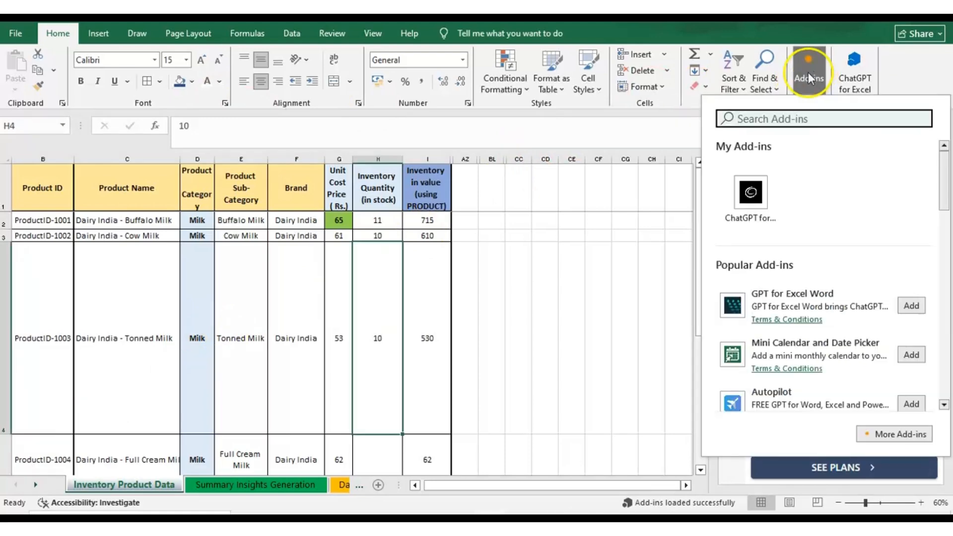
text(gpt)
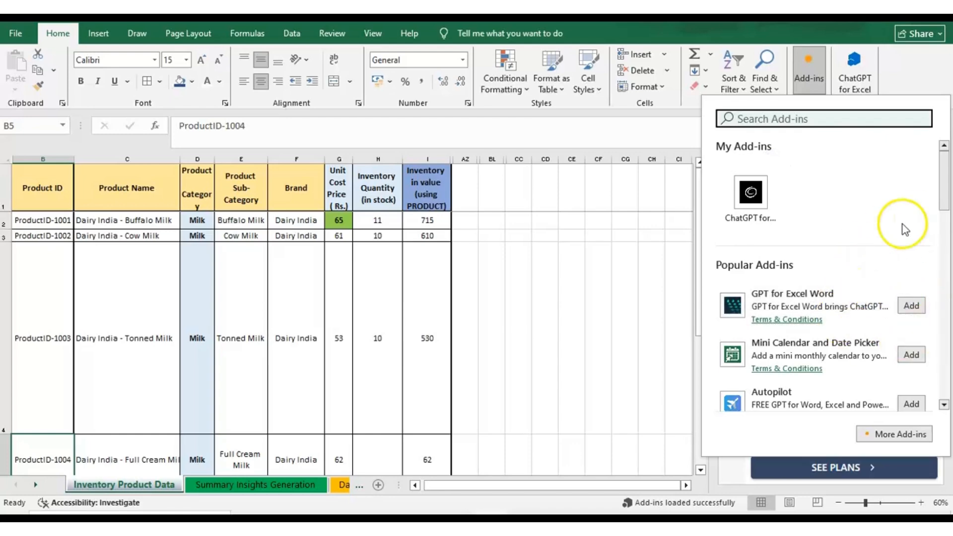
click(692, 128)
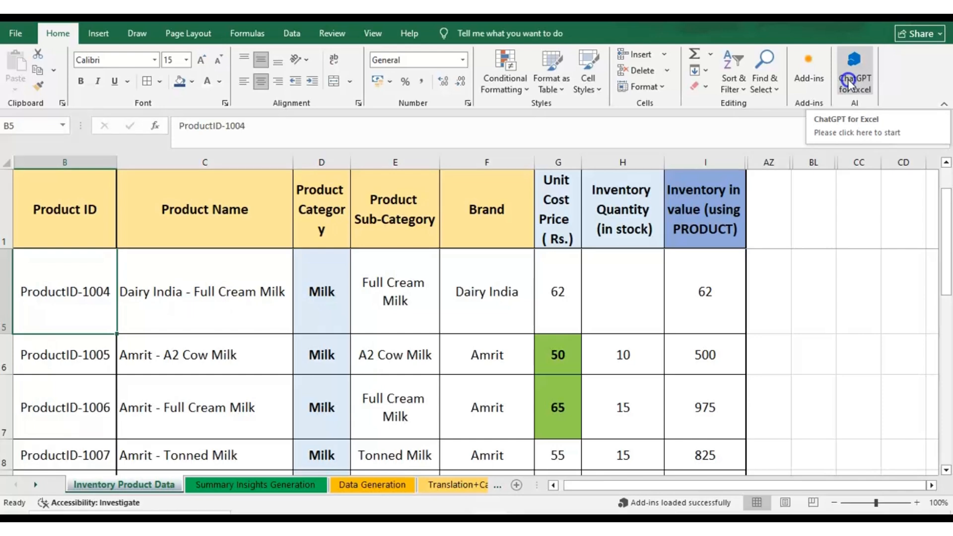
Open the ChatGPT for Excel add-in and expand its settings to view the AI model choice
click(849, 83)
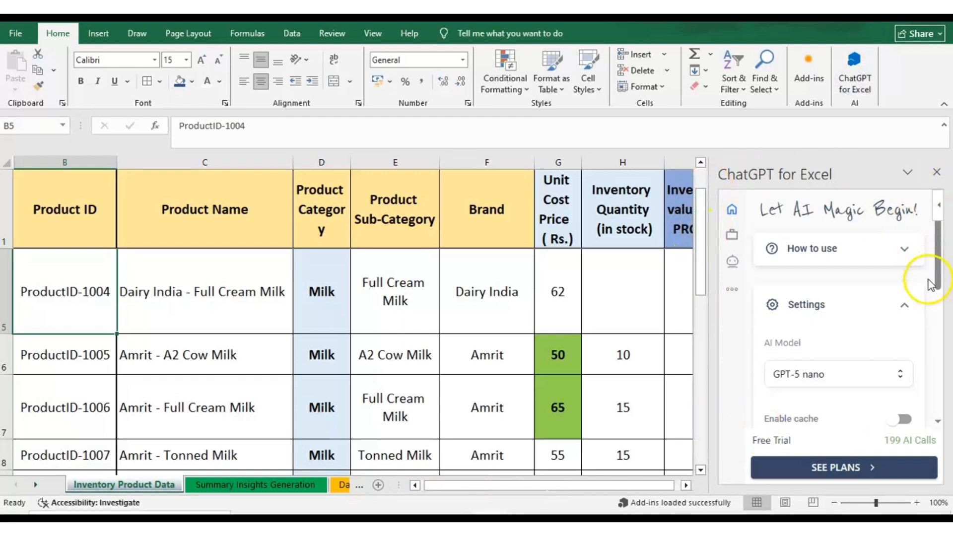
right_click(908, 303)
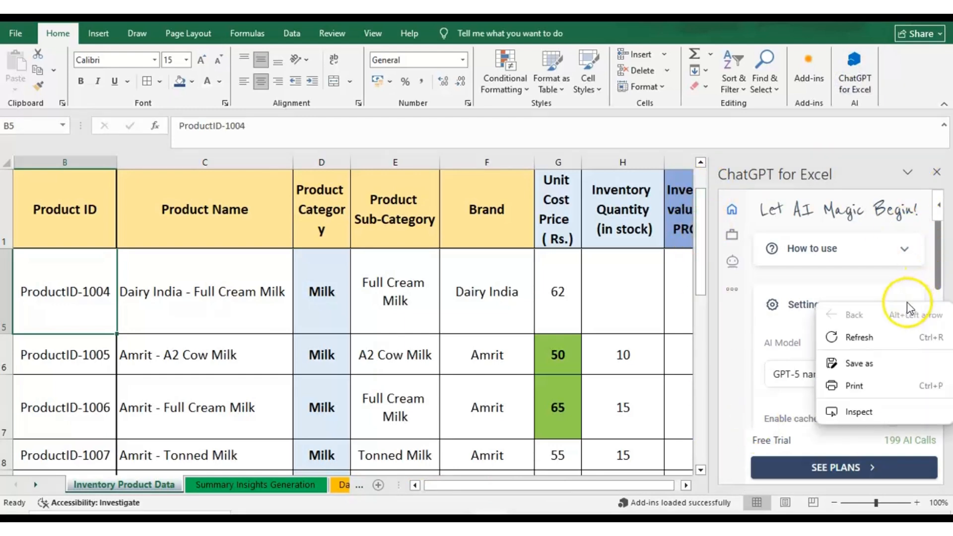
click(800, 306)
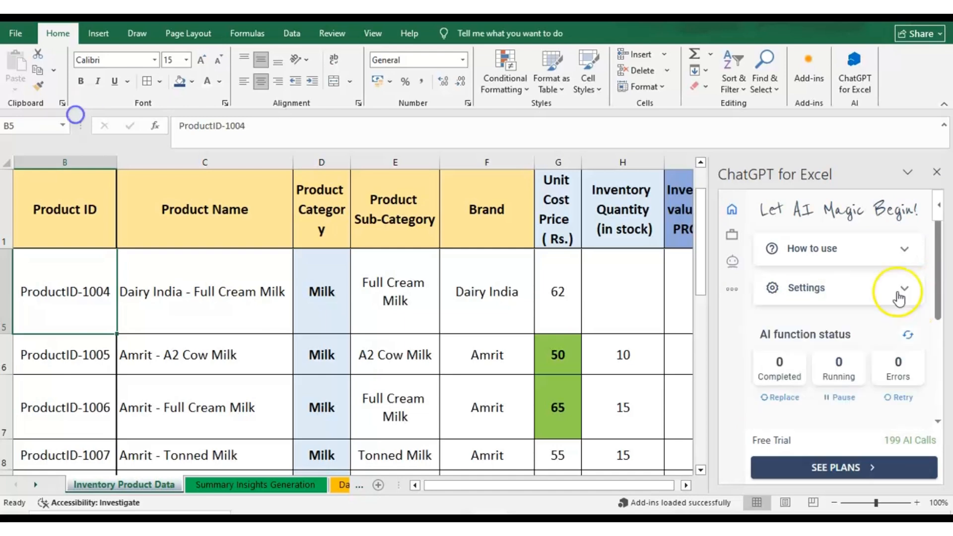
click(898, 294)
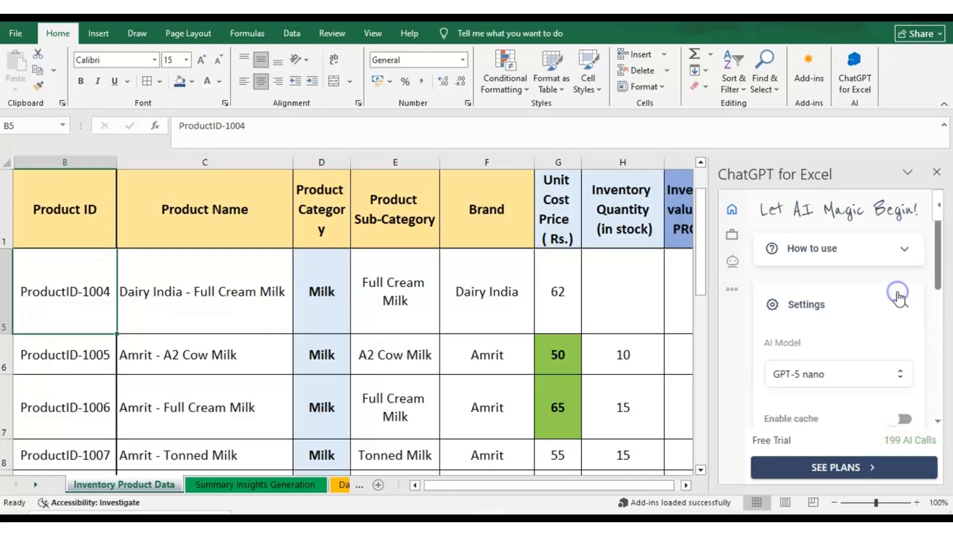
click(901, 378)
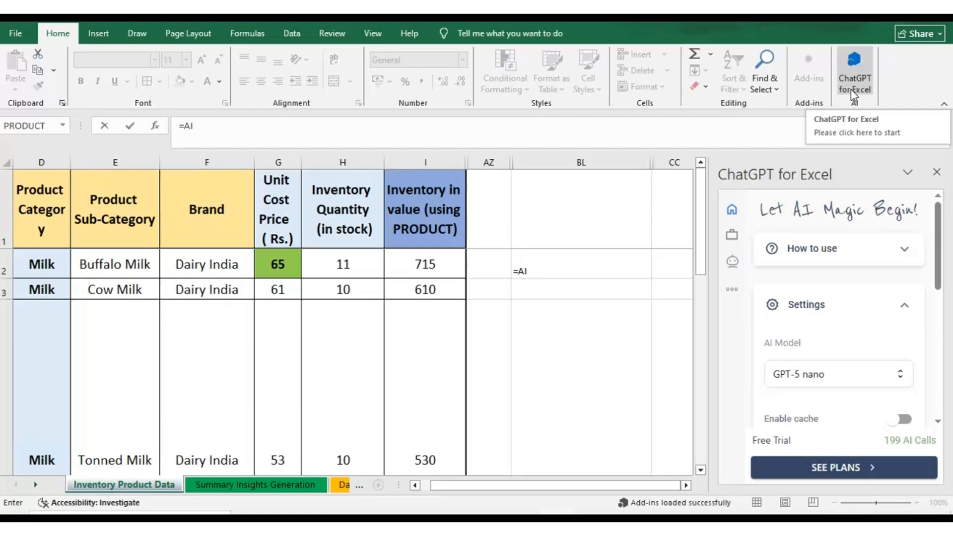
Begin an "=AI" formula in an empty cell of column BL to list the available AI functions
key(Escape)
click(575, 272)
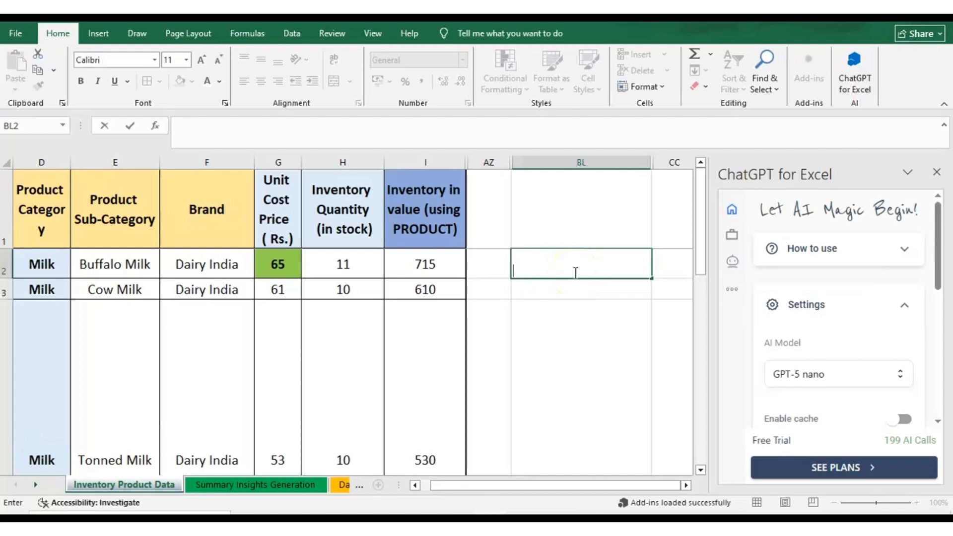
text(=)
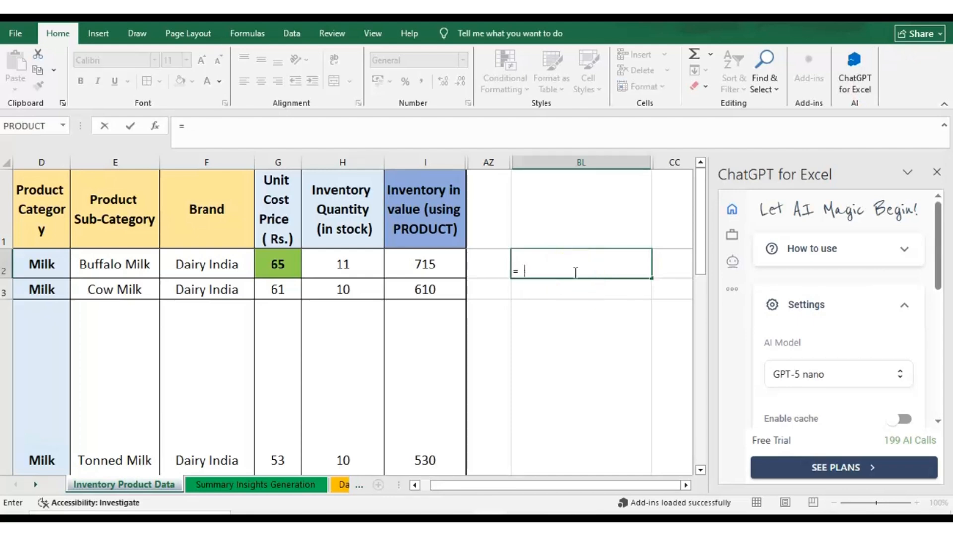
text(AI)
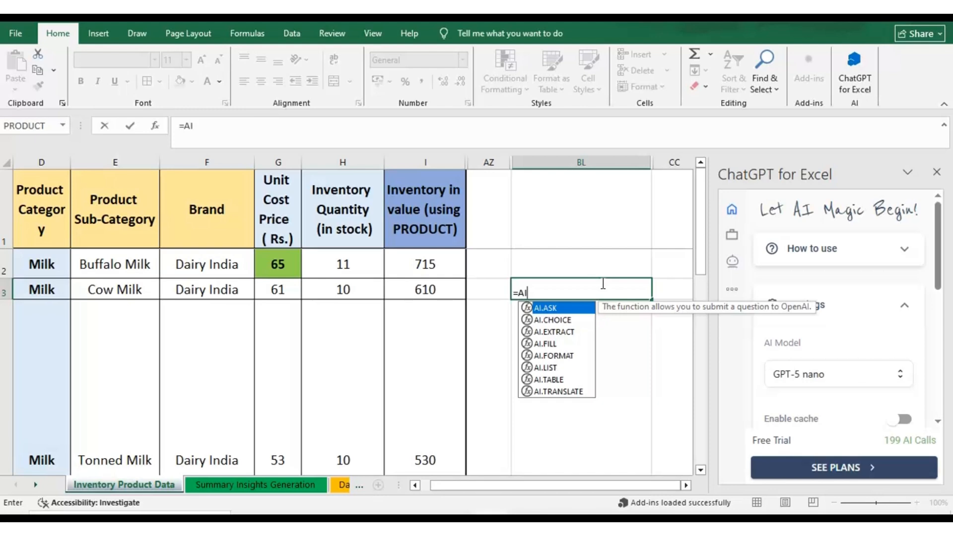
Switch to the Summary Insights Generation sheet and examine the arguments of the AI.ASK formula in B2
click(307, 485)
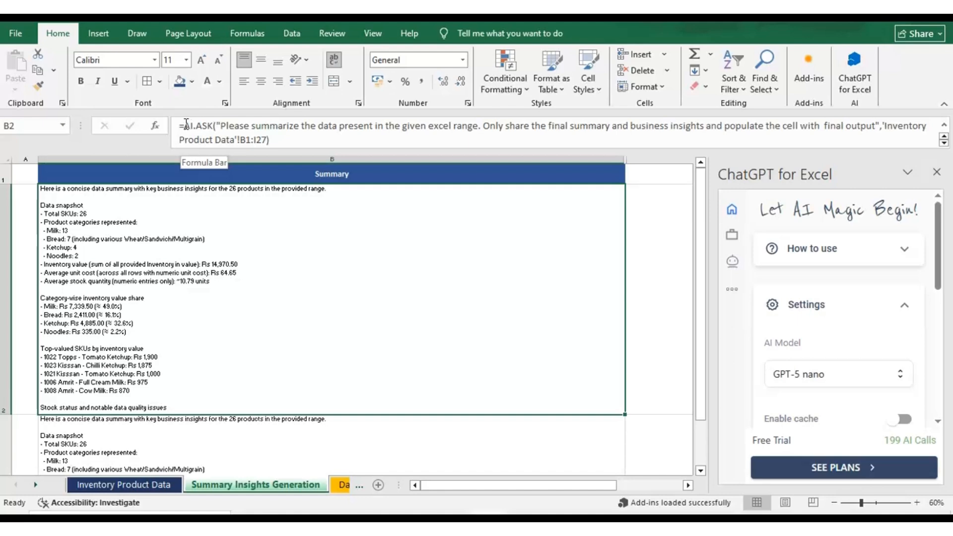
click(185, 125)
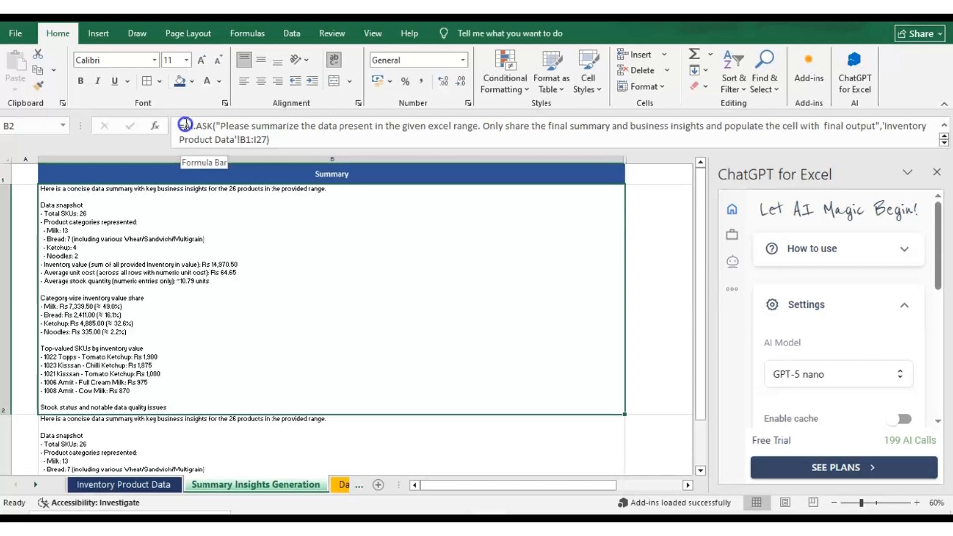
click(188, 125)
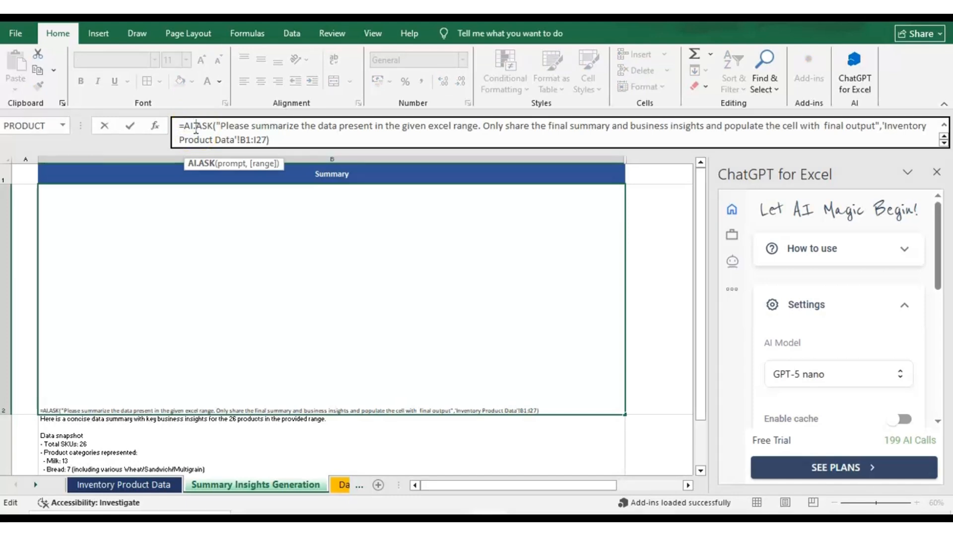
key(Right)
key(Right)
key(Right)
key(Right)
key(Right)
key(Right)
key(Right)
key(Right)
key(Right)
key(Left)
key(Left)
key(Left)
key(Left)
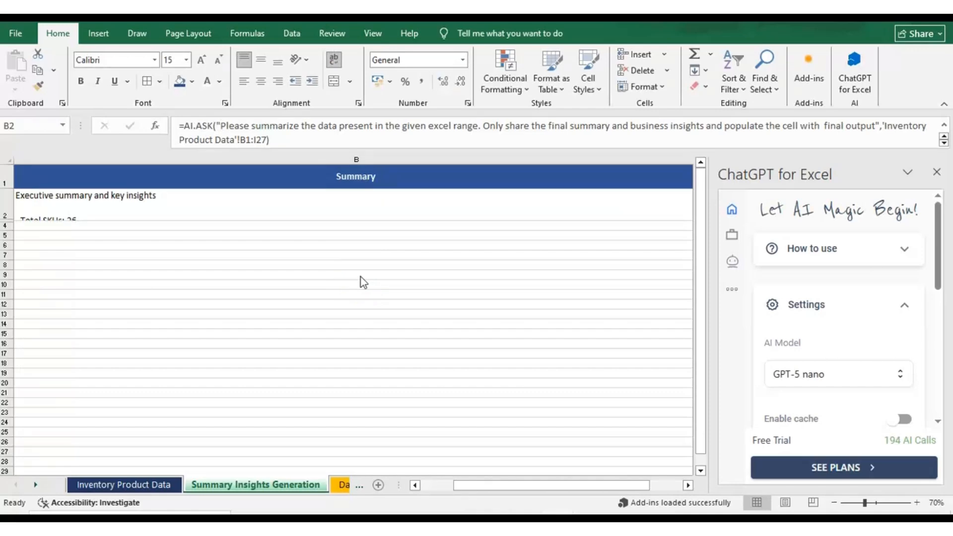
Run the AI.ASK formula in B2 to summarize 'Inventory Product Data'!B1:I27 with business insights
click(329, 122)
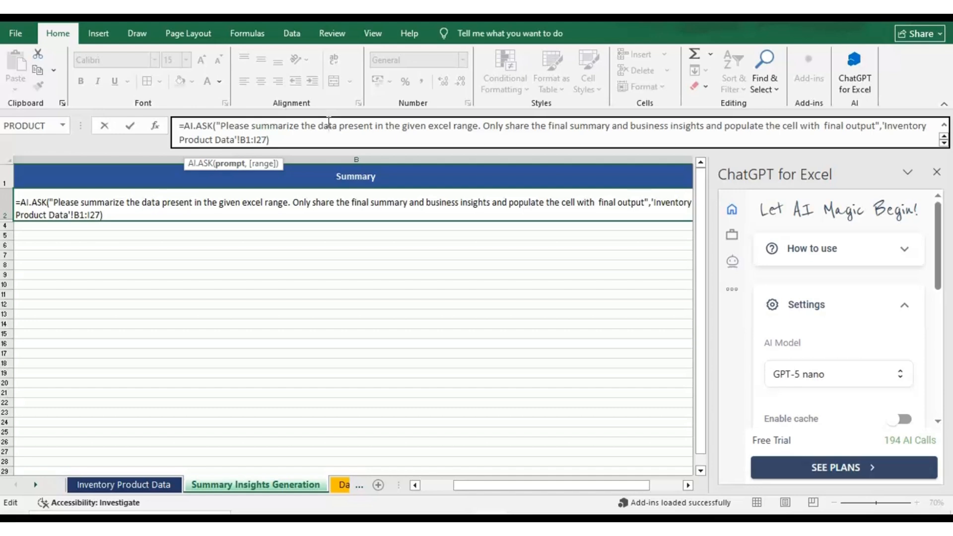
click(321, 136)
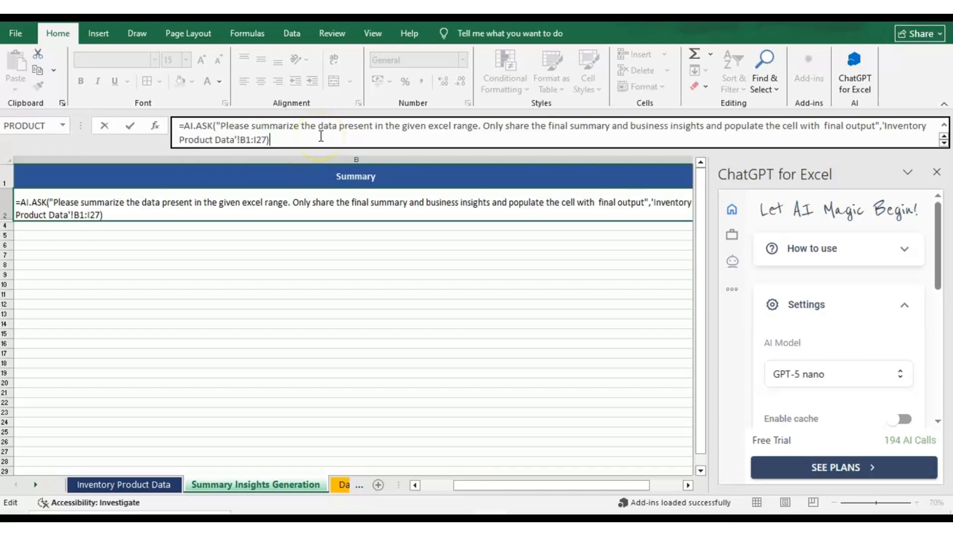
click(313, 133)
key(Return)
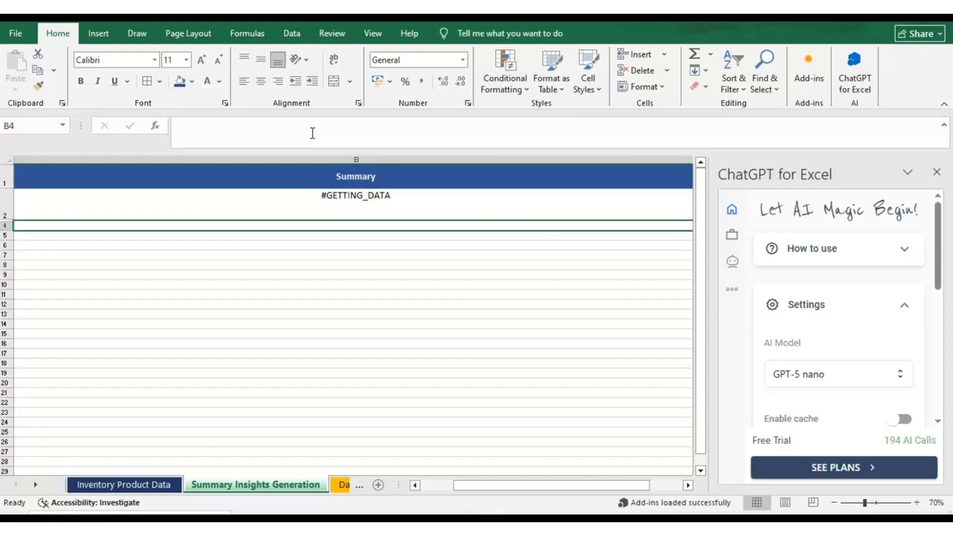
Read through the generated summary, key insights and recommended actions in cell B5
click(376, 258)
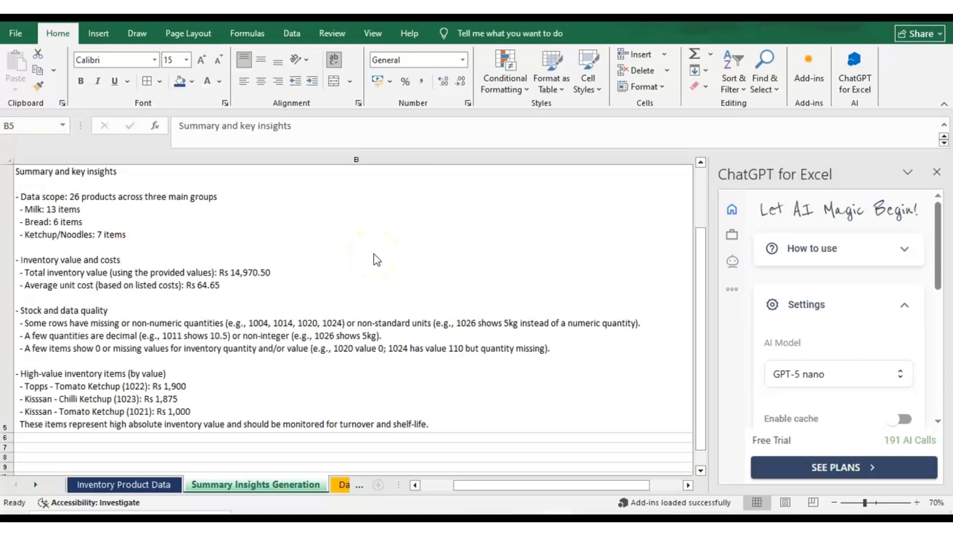
click(112, 223)
click(338, 140)
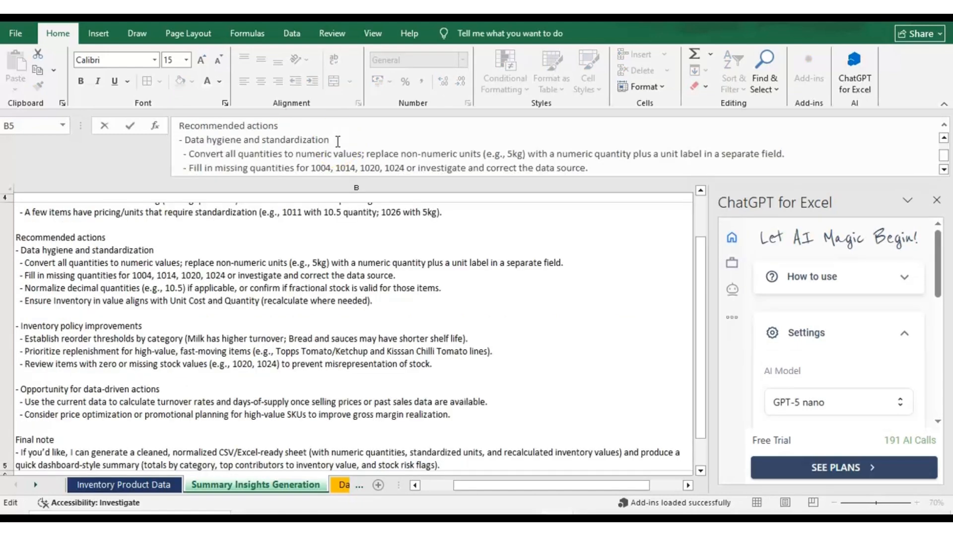
click(421, 257)
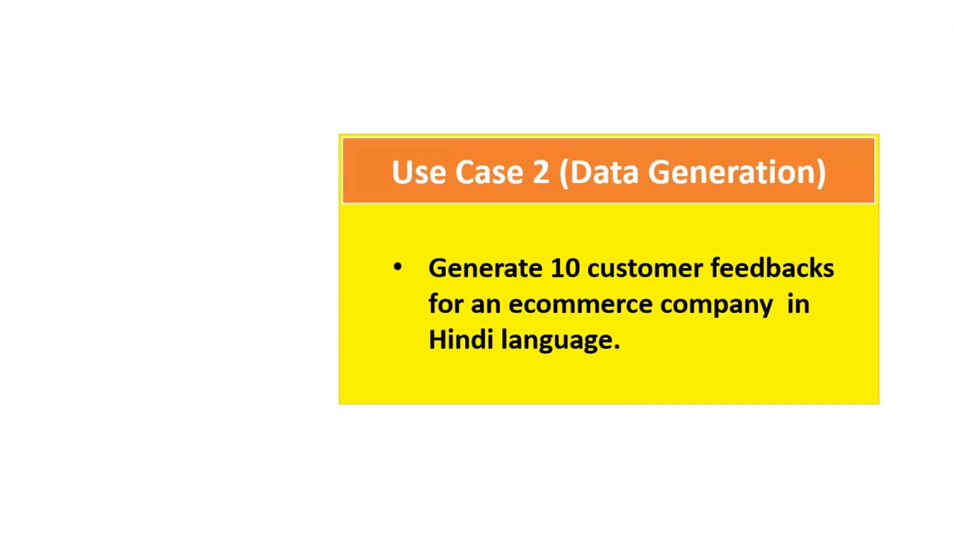
Examine the AI.ASK function name and prompt in cell B2 of the Data Generation sheet
click(297, 213)
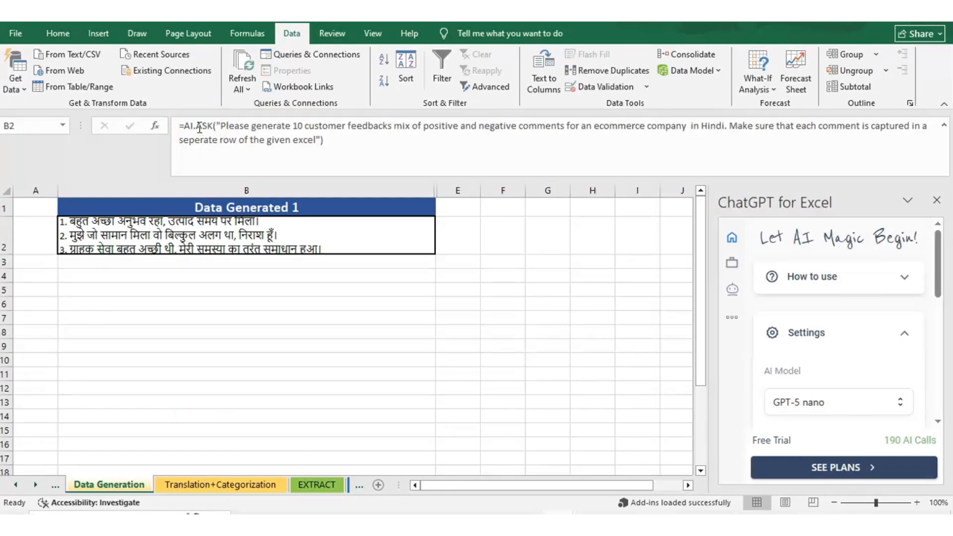
click(186, 126)
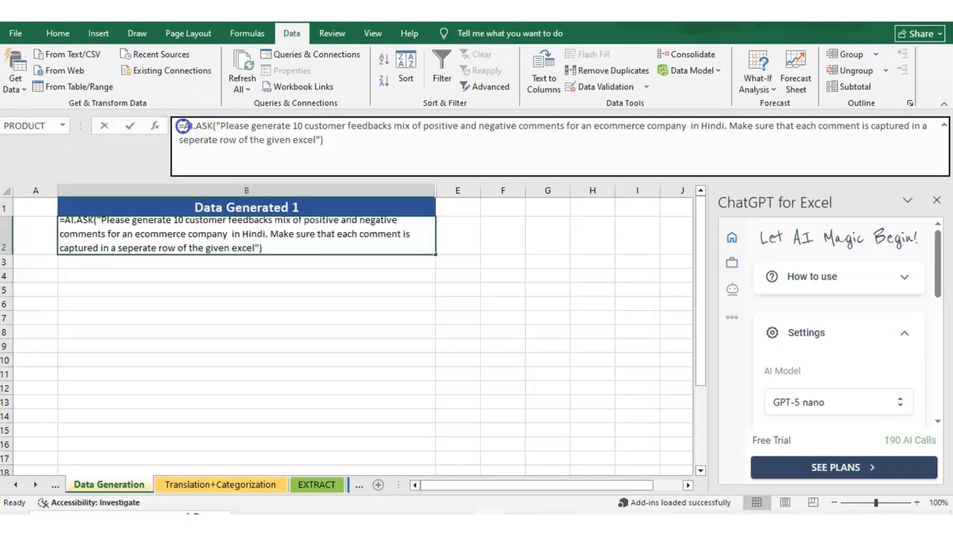
double_click(185, 125)
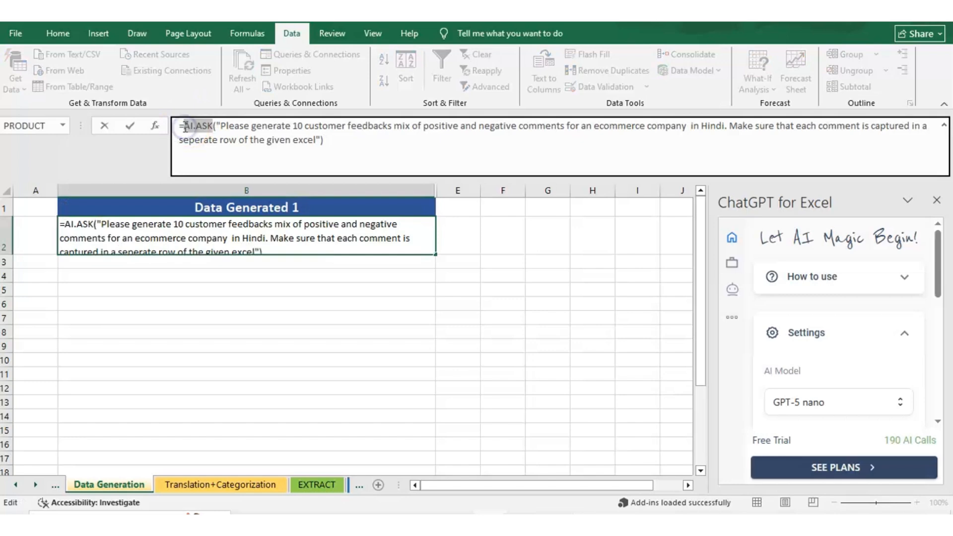
click(213, 126)
click(222, 124)
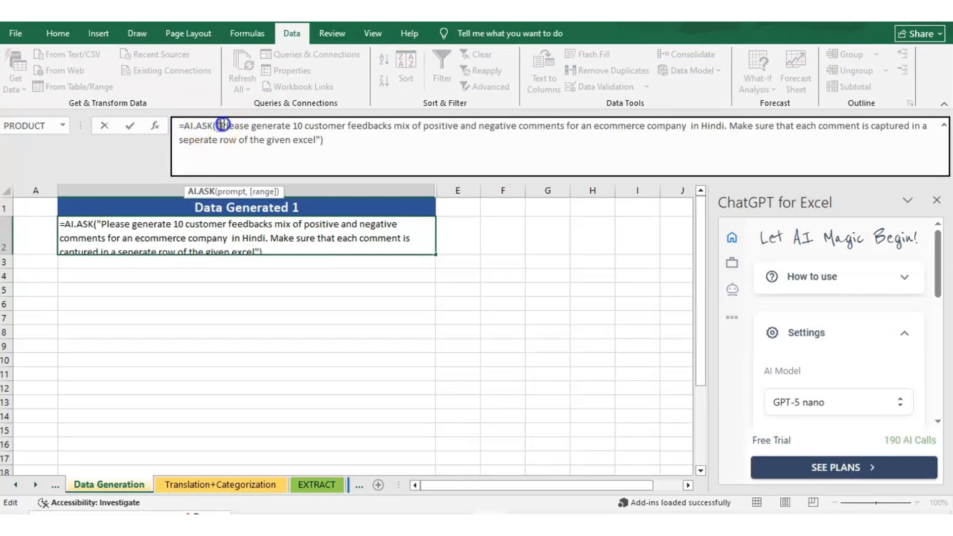
drag(222, 124, 231, 124)
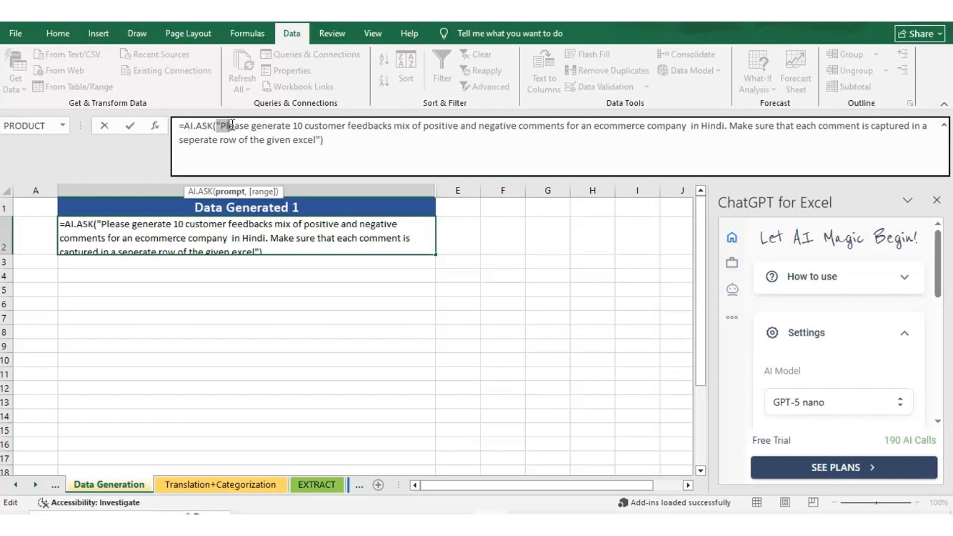
Run AI.ASK in B2 to generate 10 mixed positive and negative ecommerce customer feedbacks in Hindi, each on a separate line
click(321, 137)
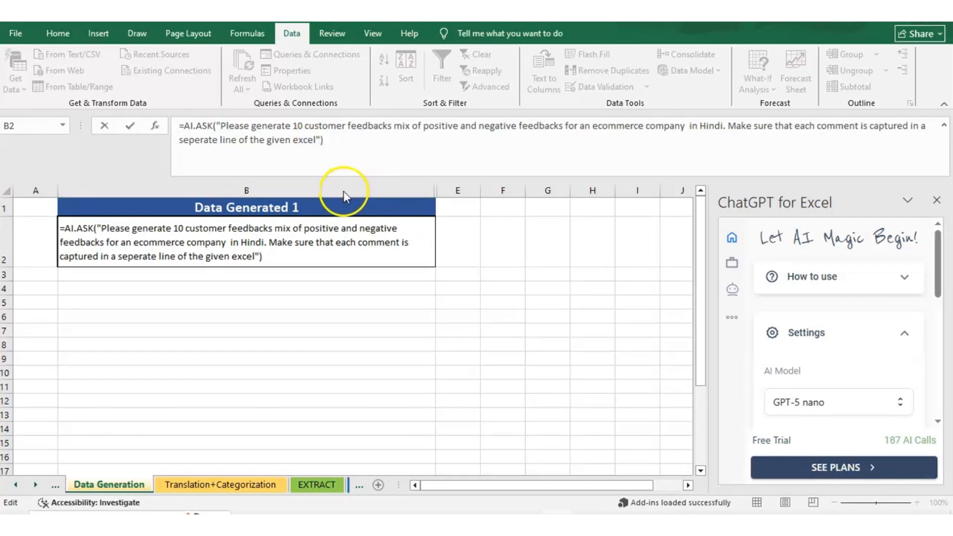
double_click(269, 262)
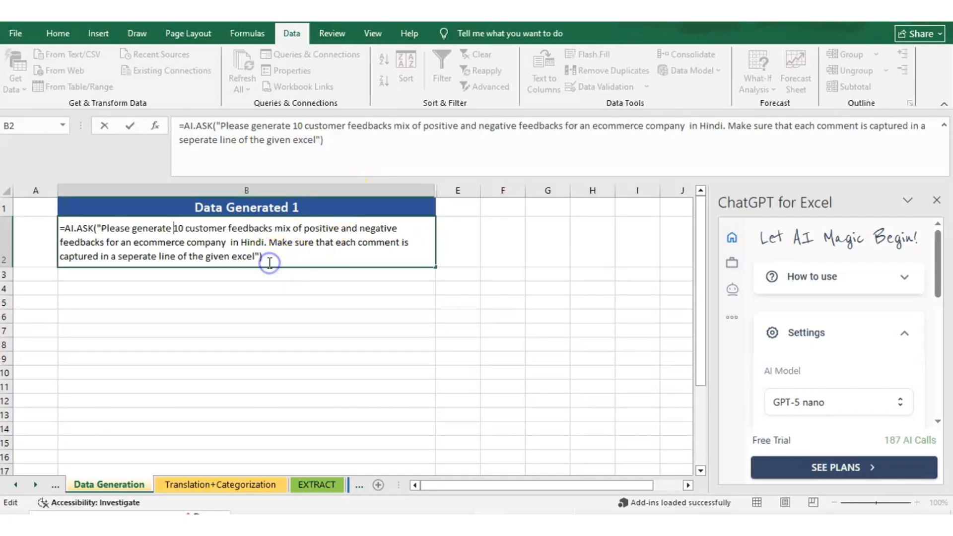
key(Return)
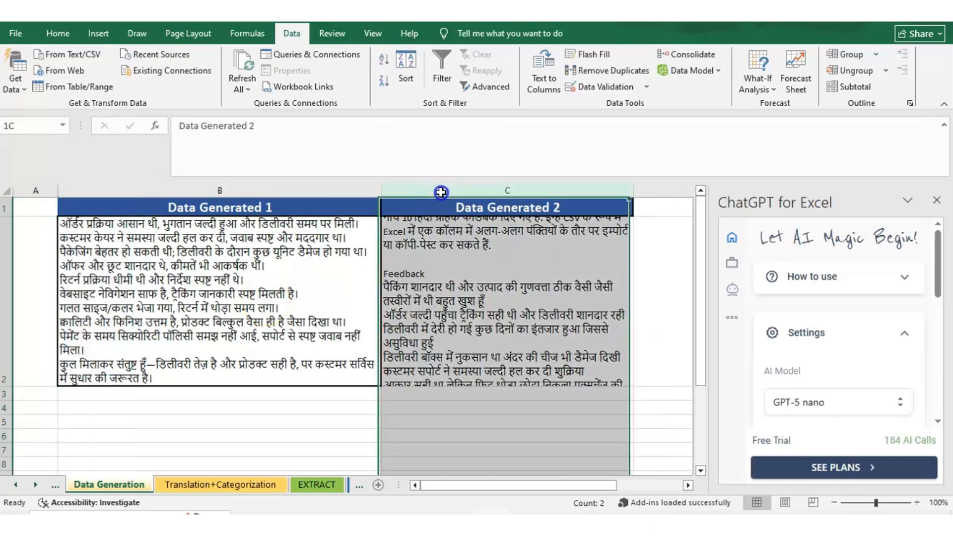
Unhide column C, Data Generated 2, and select its generated feedback for comparison
click(441, 191)
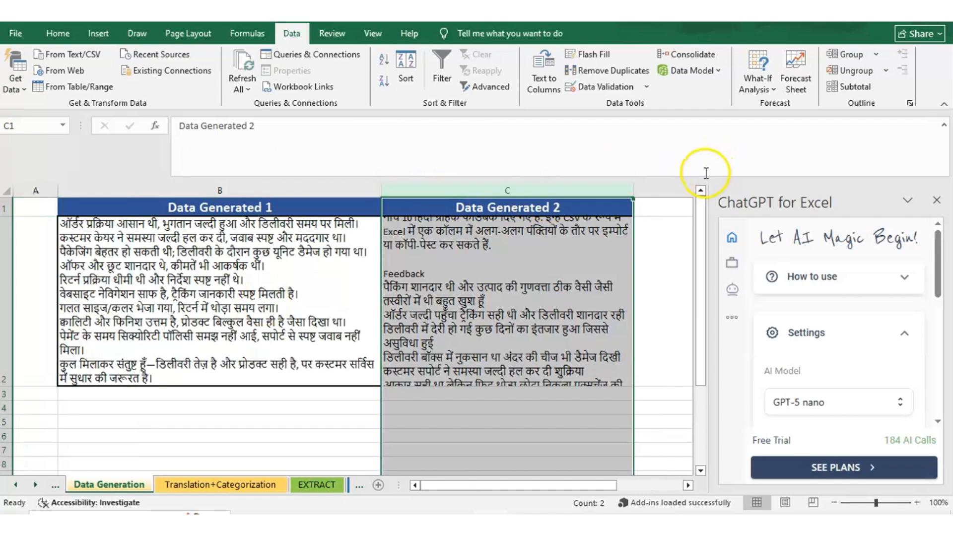
click(548, 333)
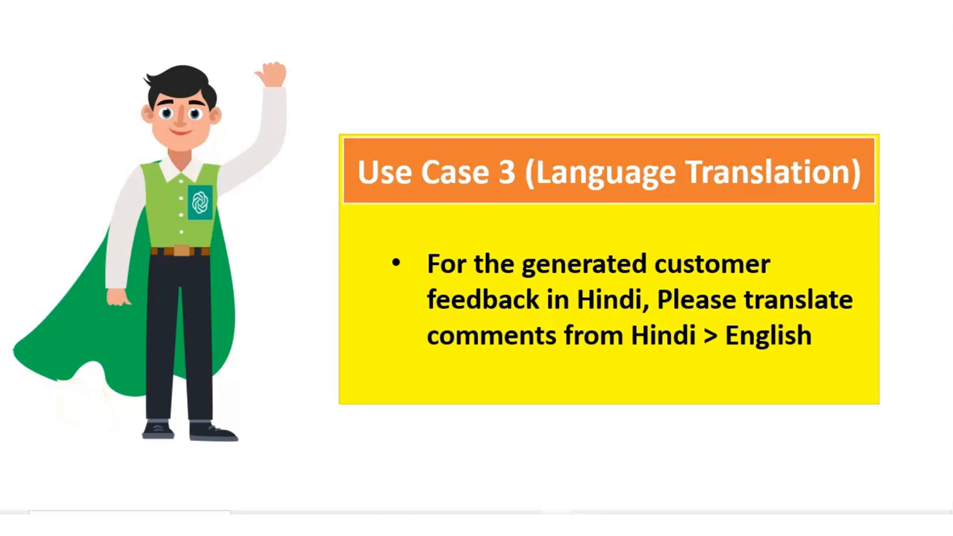
Examine the Hindi comment in B2 and the AI.TRANSLATE function with its B2 reference and "English" target language in C2 of the Translation sheet
click(43, 413)
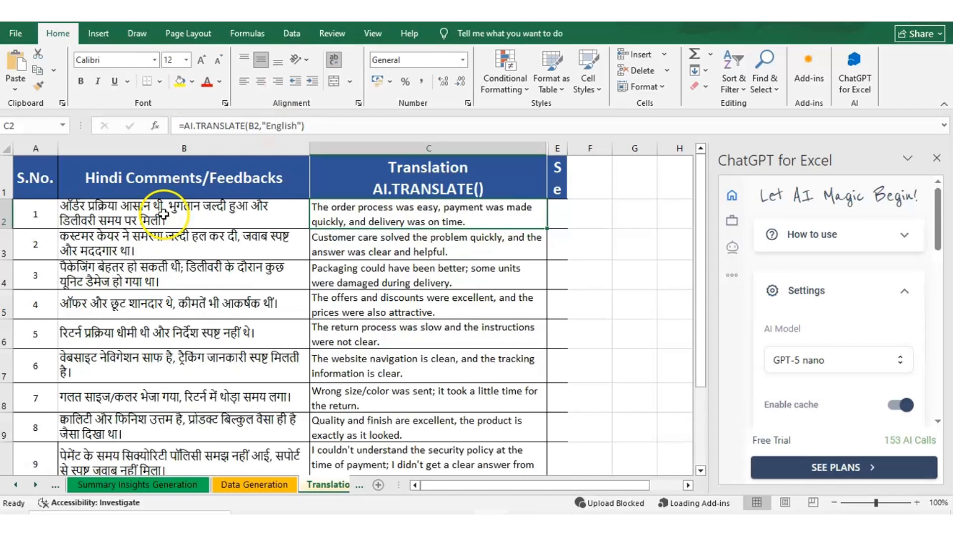
click(164, 214)
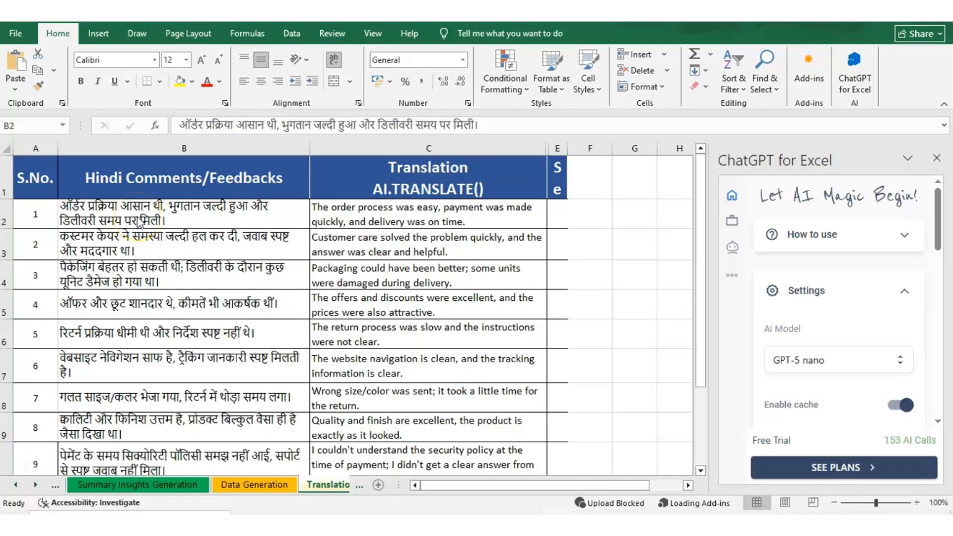
key(Right)
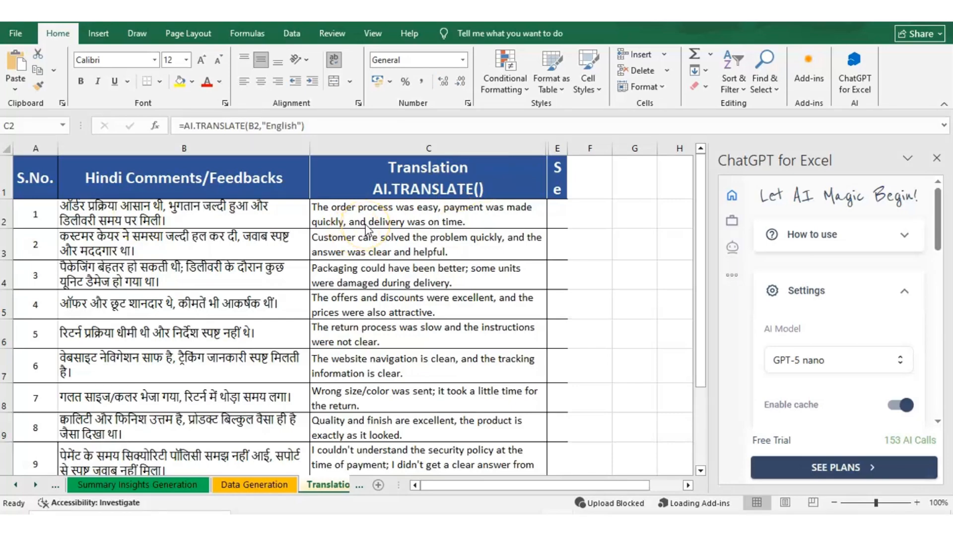
click(397, 223)
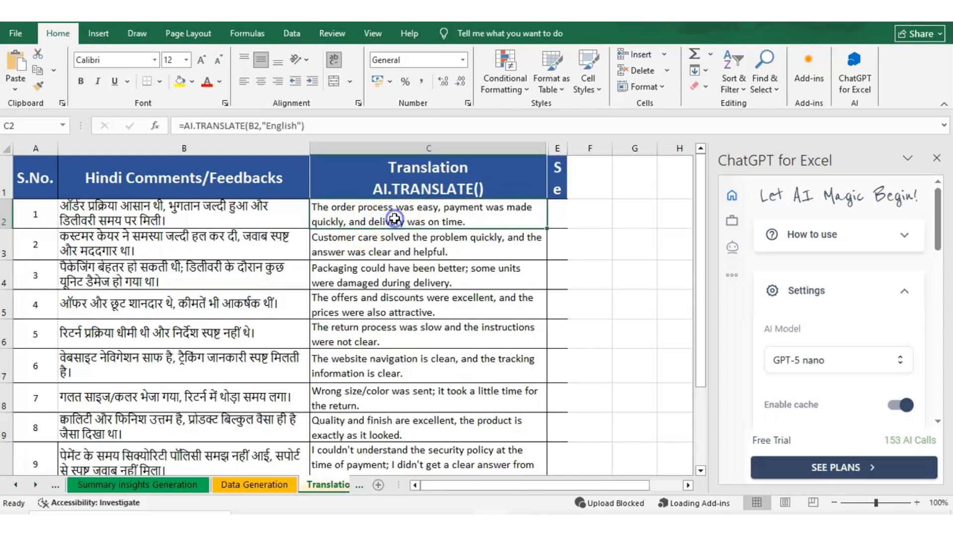
double_click(396, 218)
click(185, 124)
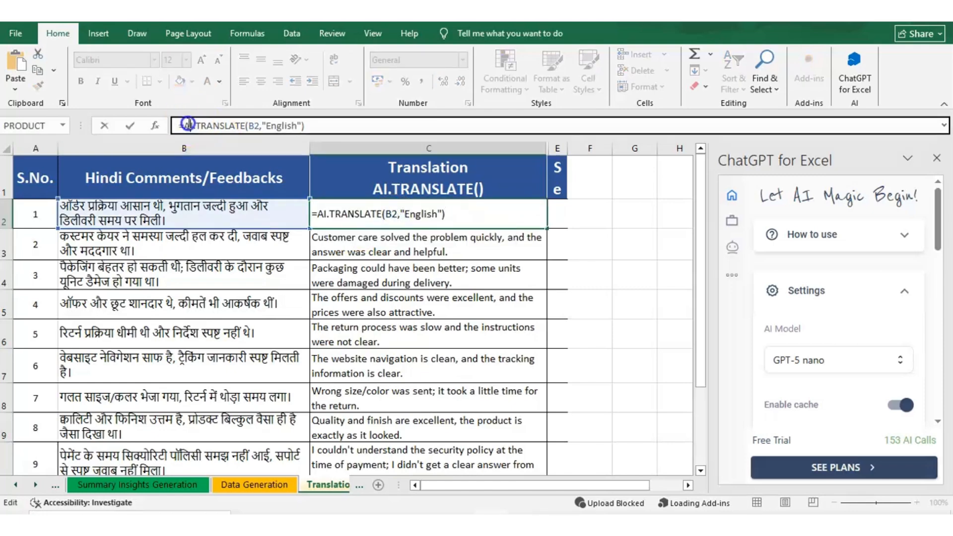
double_click(185, 125)
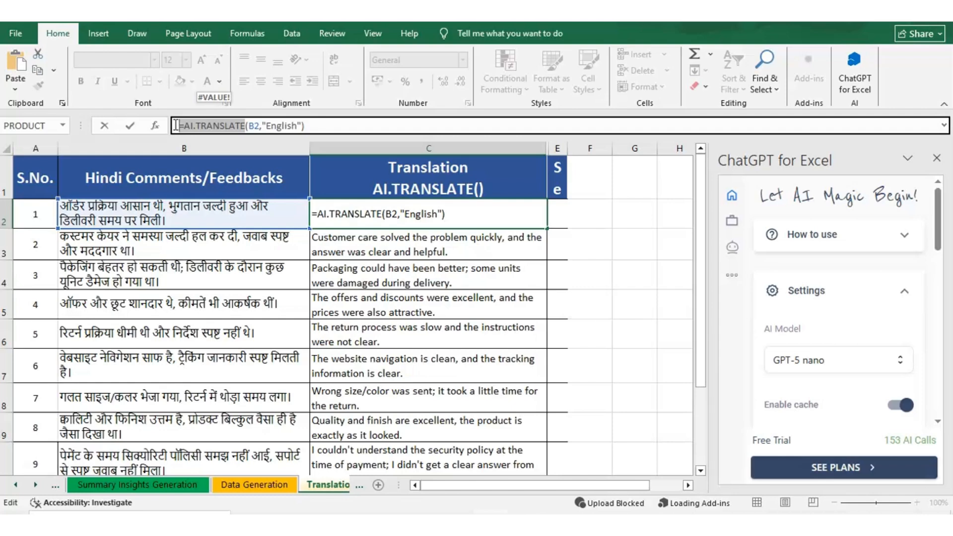
click(252, 127)
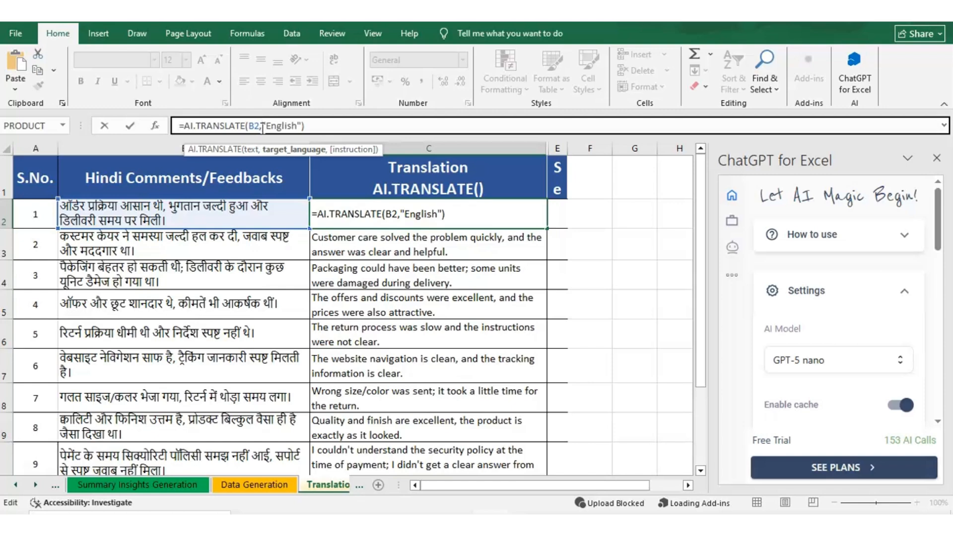
Run AI.TRANSLATE in column C to translate the Hindi customer feedback from column B into English, starting at C2
key(Return)
click(320, 211)
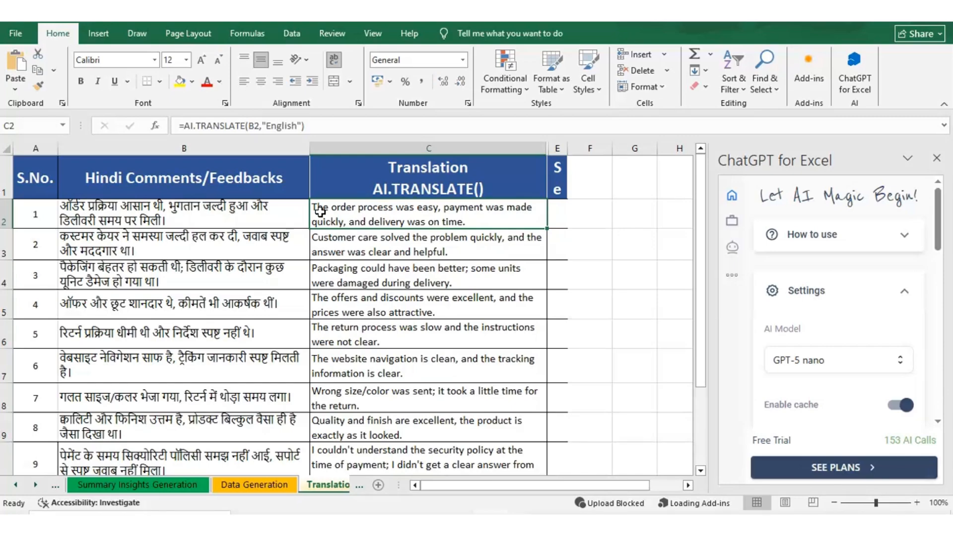
click(232, 248)
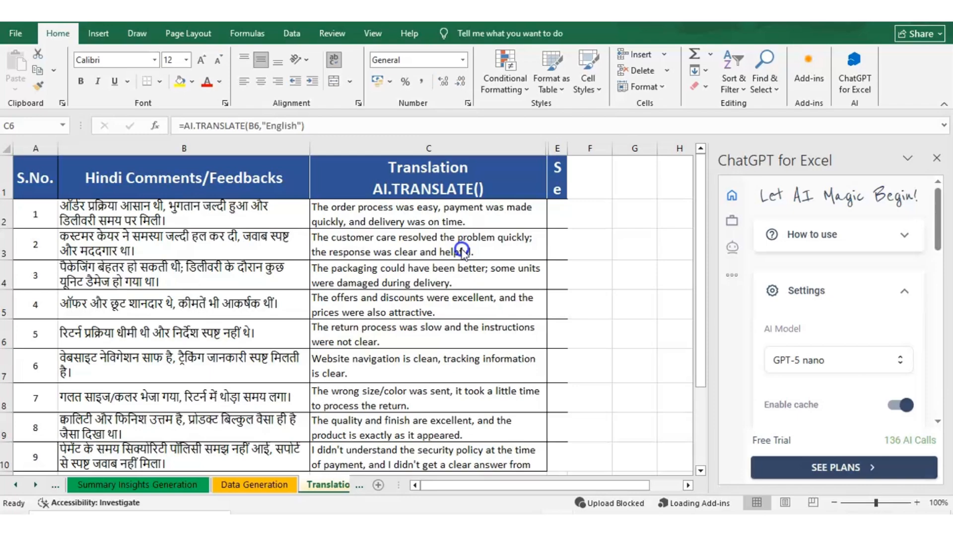
click(450, 221)
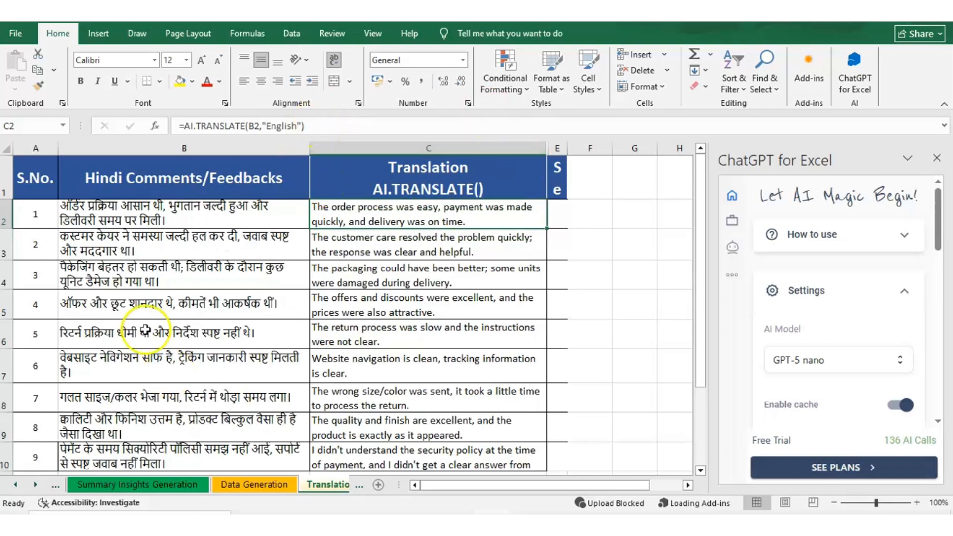
key(Up)
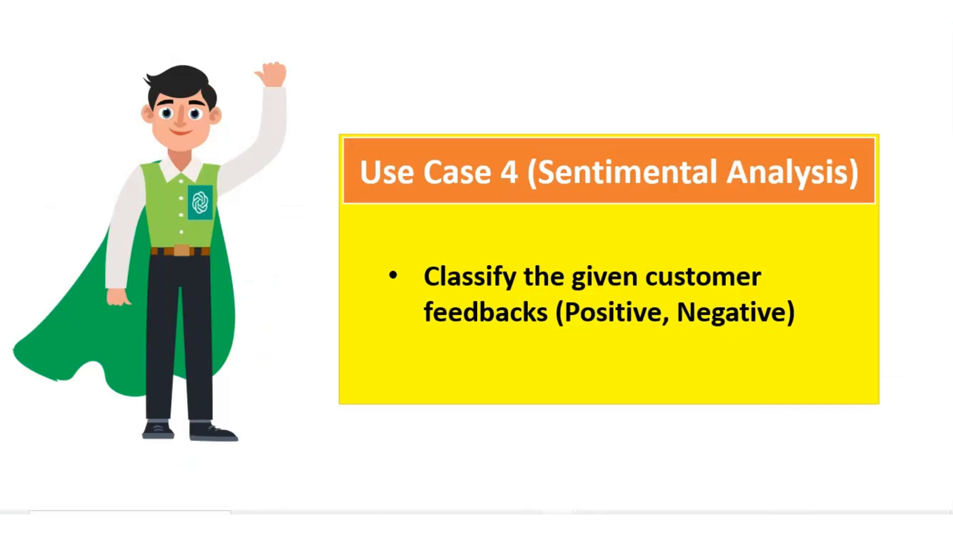
Examine the AI.CHOICE function in cell E2 of the Sentimental Analysis column
click(238, 340)
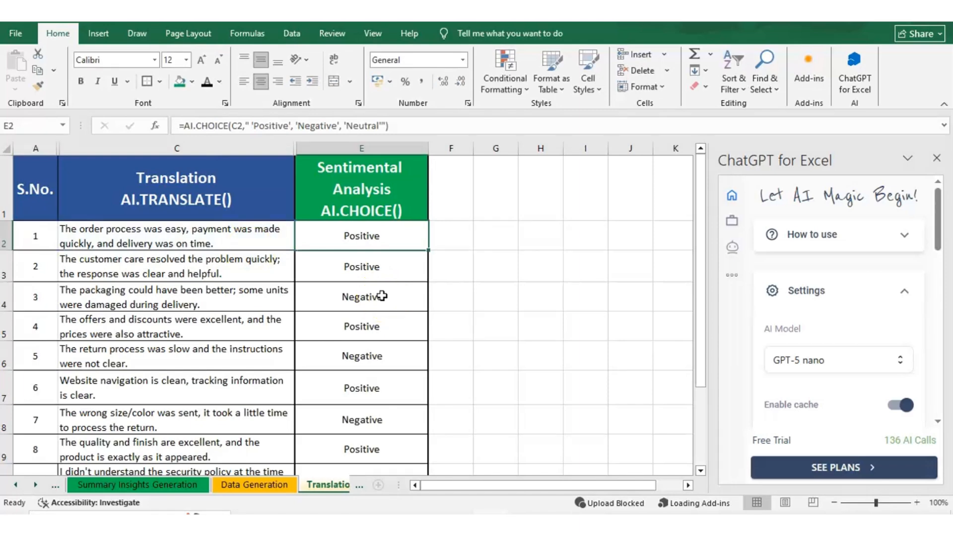
click(397, 236)
double_click(397, 236)
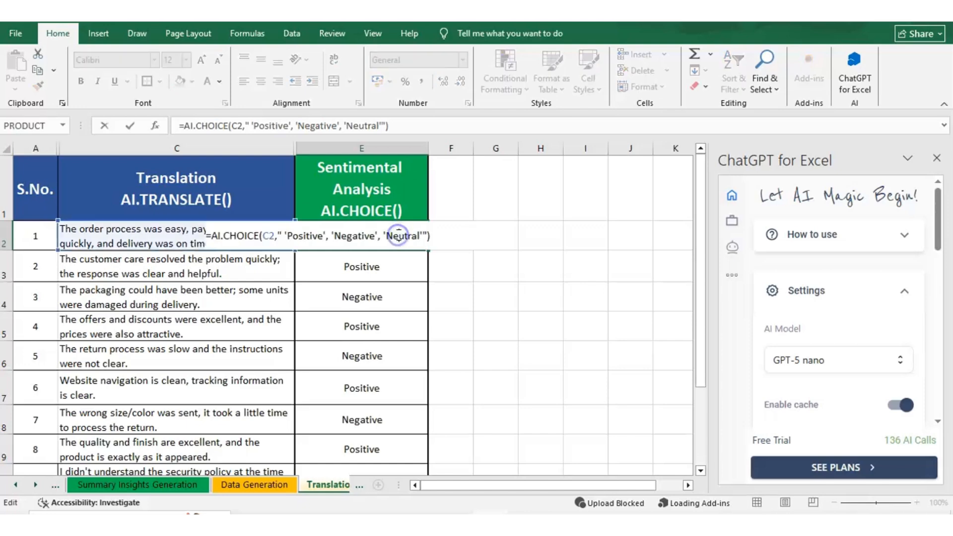
click(186, 126)
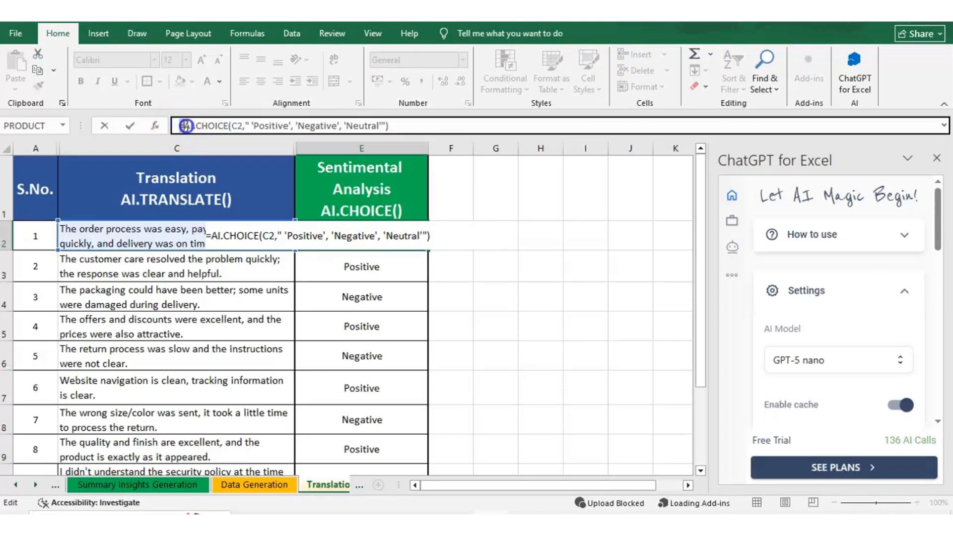
drag(187, 125, 230, 125)
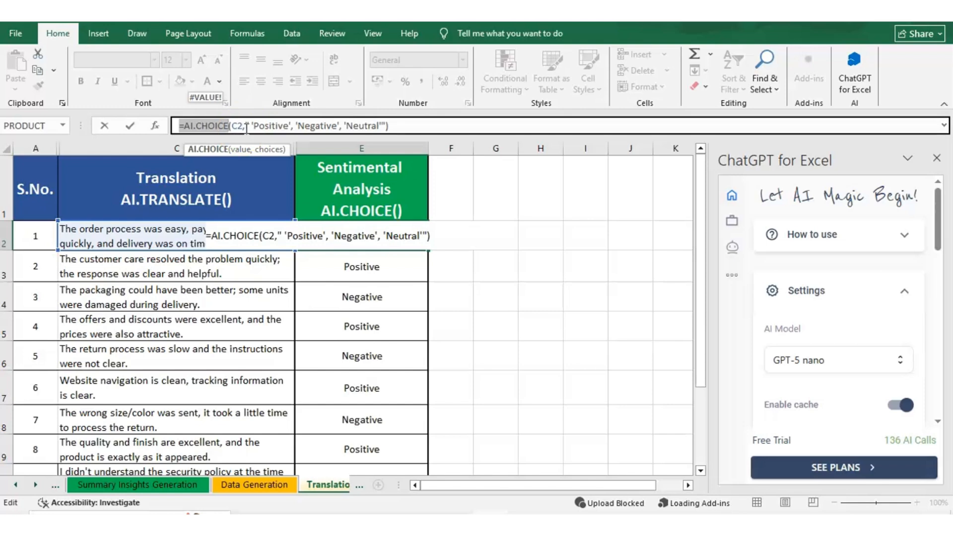
Run AI.CHOICE in E2 to classify the translated comment in C2 using the choices 'Positive', 'Negative', 'Neutral'
click(246, 127)
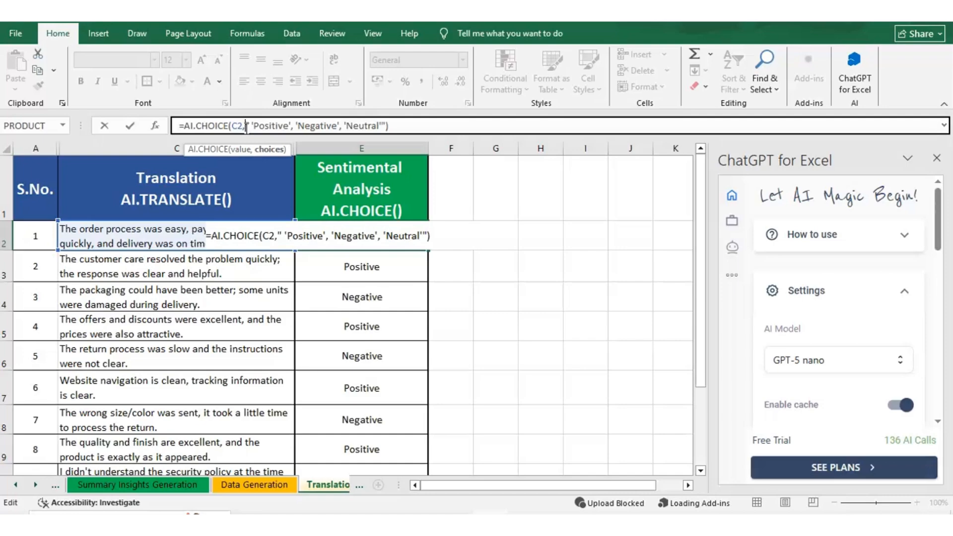
drag(246, 126, 375, 127)
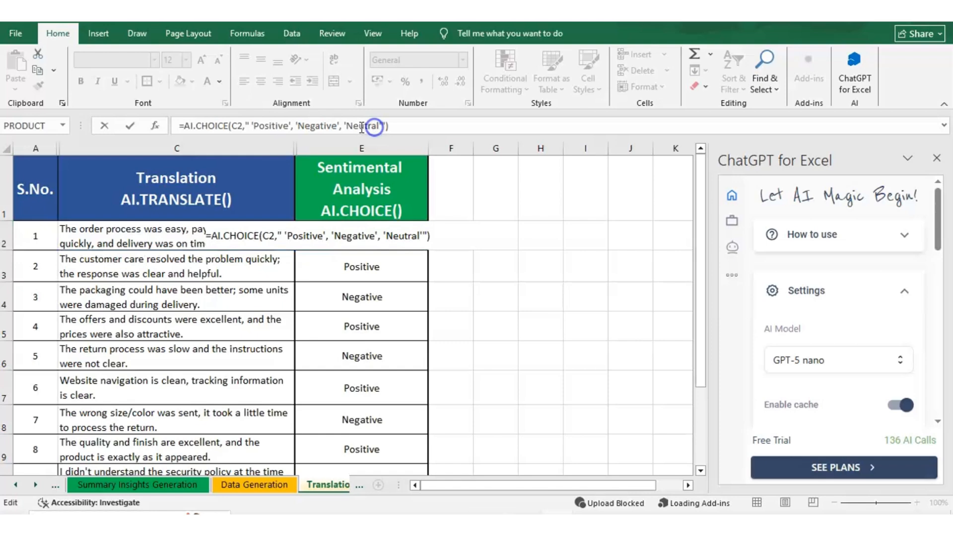
click(395, 126)
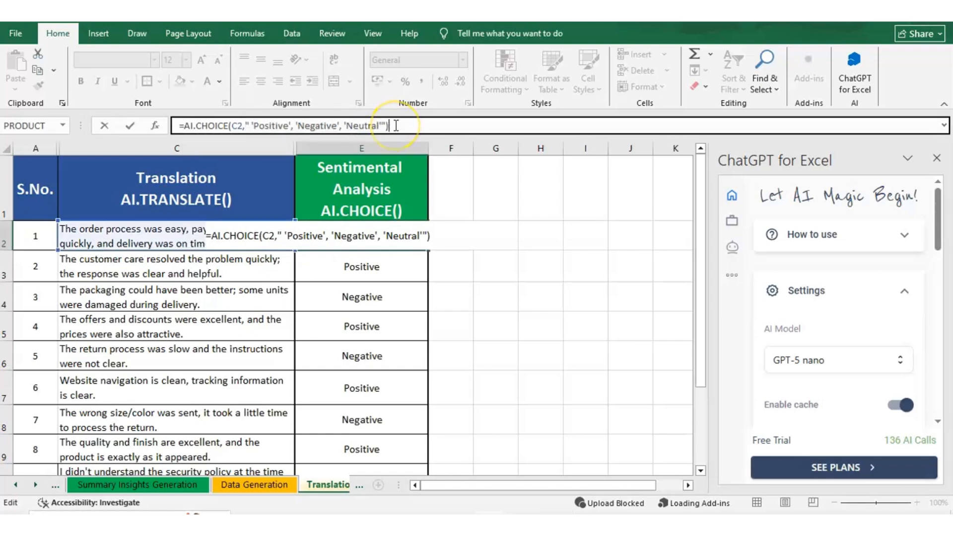
key(ctrl+Return)
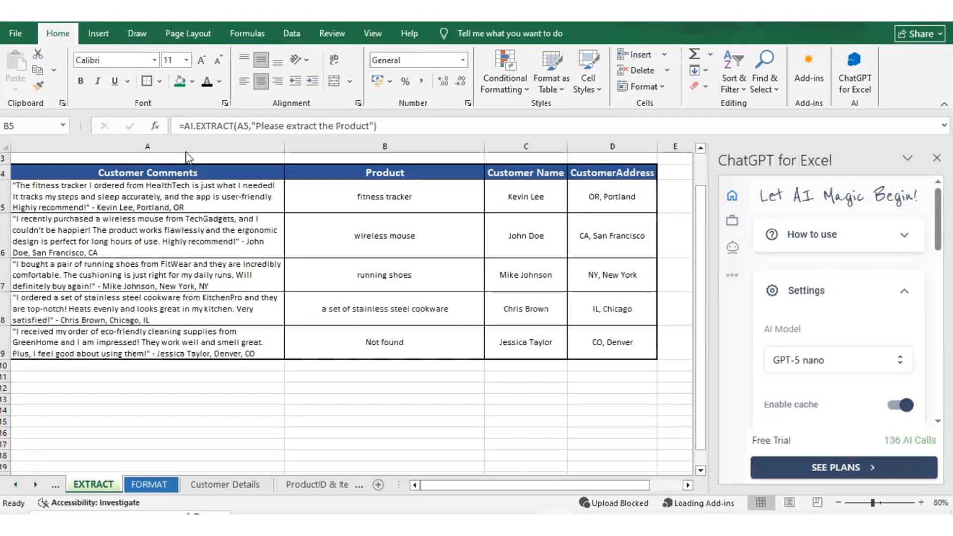
Examine the customer comment in A5 and the AI.EXTRACT function in B5 of the EXTRACT sheet
scroll(188, 158, up, 3)
click(153, 213)
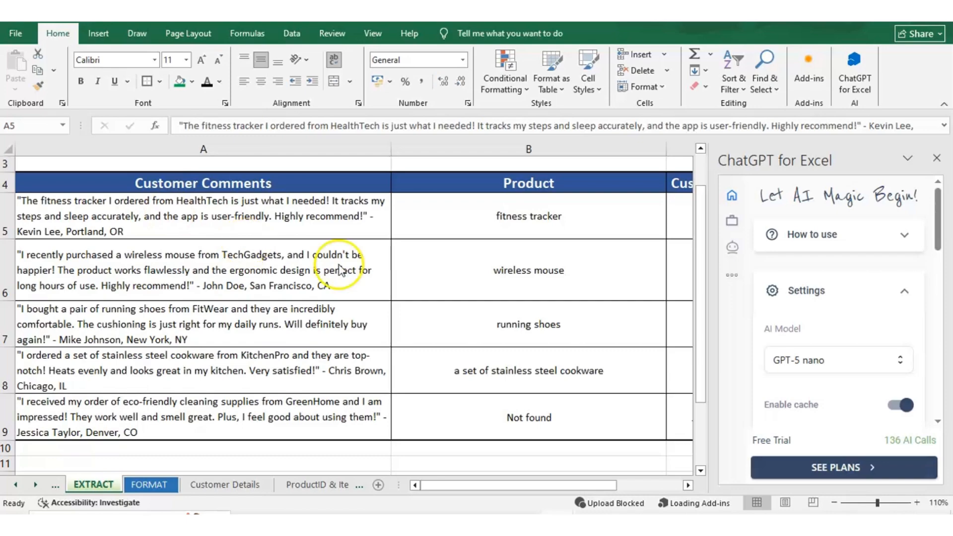
click(478, 220)
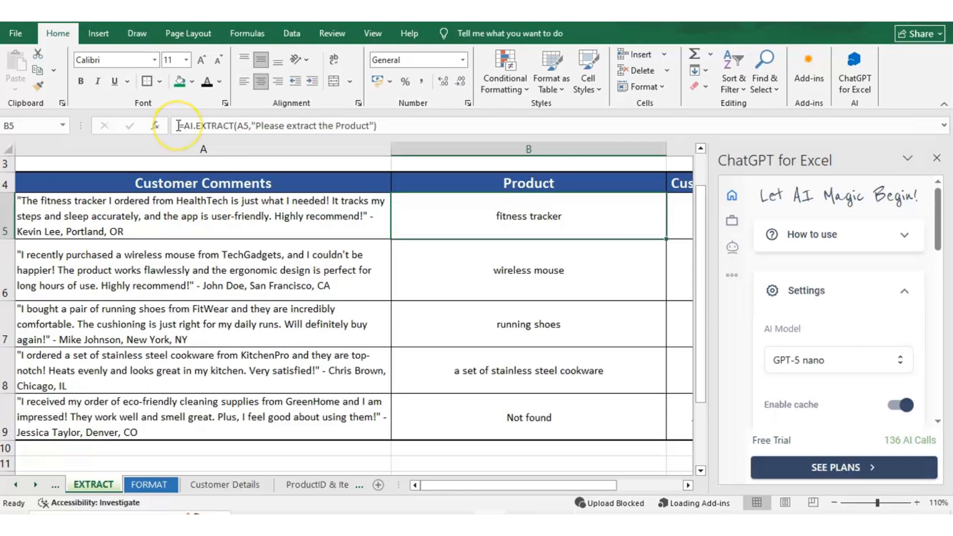
double_click(460, 219)
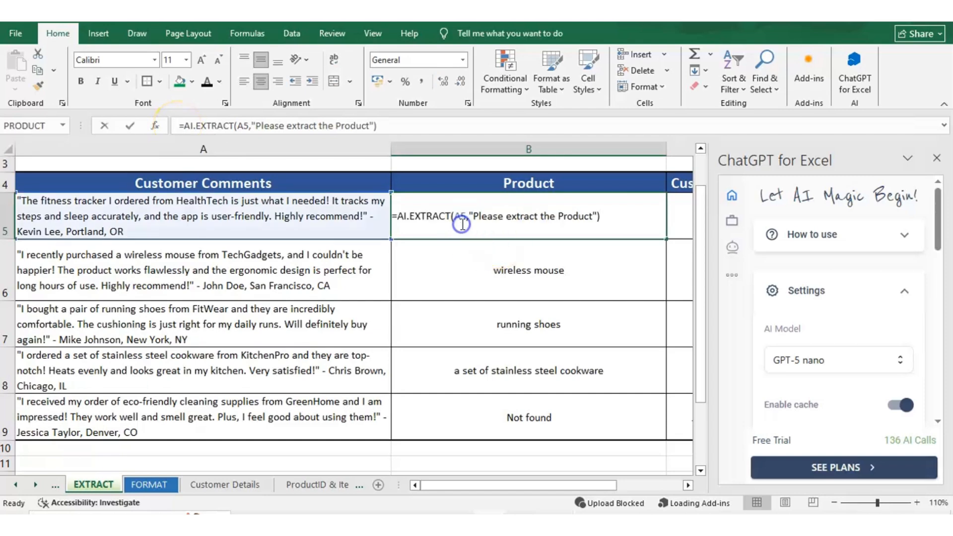
click(181, 125)
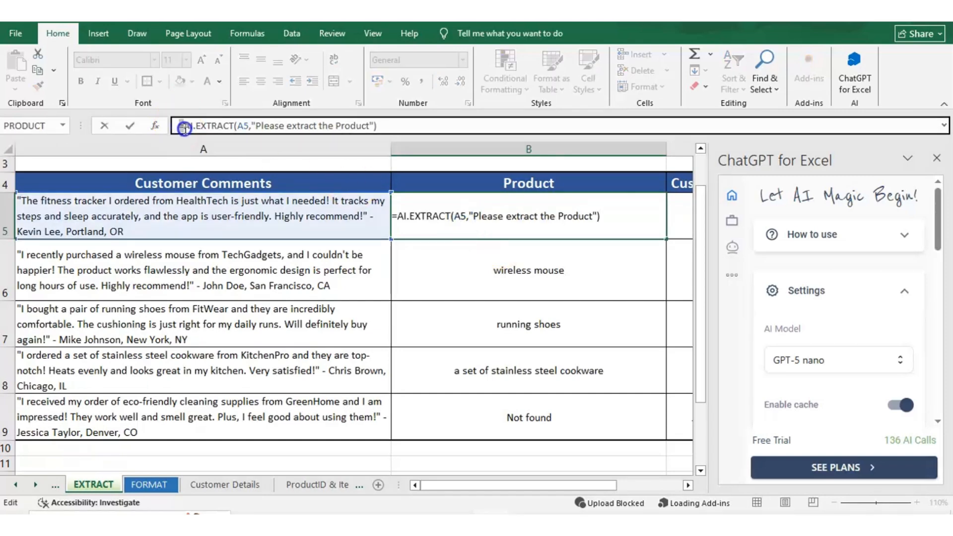
drag(181, 126, 233, 121)
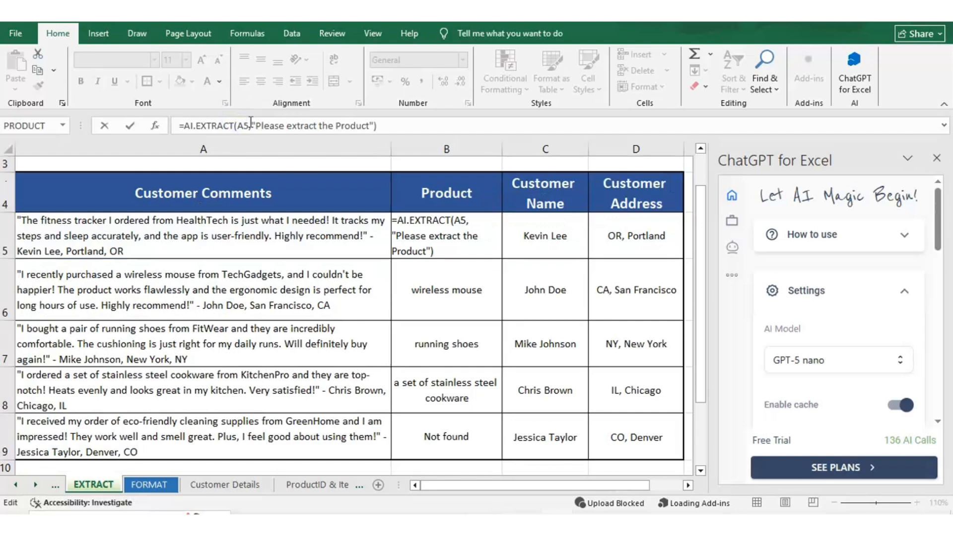
Run AI.EXTRACT in B5 on the comment in A5 with the instruction "Please extract the Product"
click(246, 124)
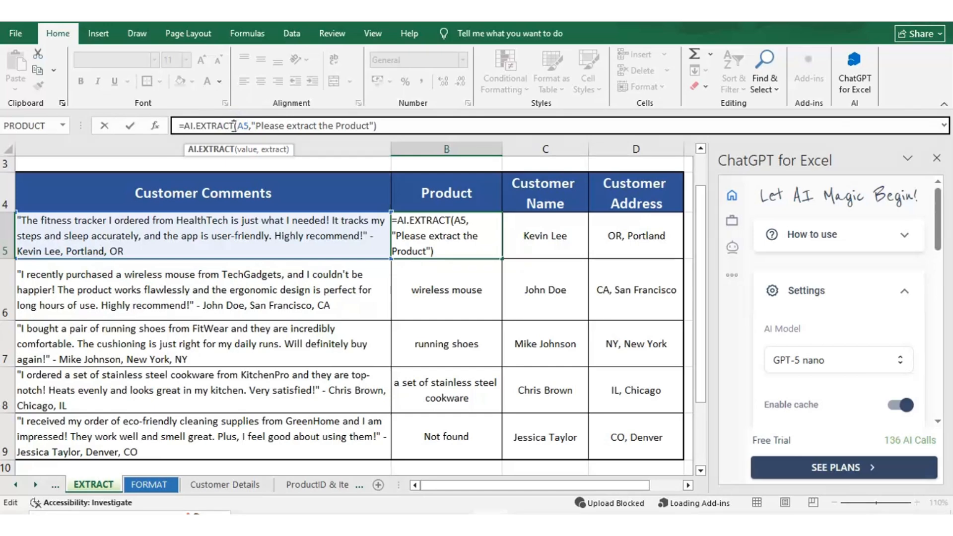
key(Return)
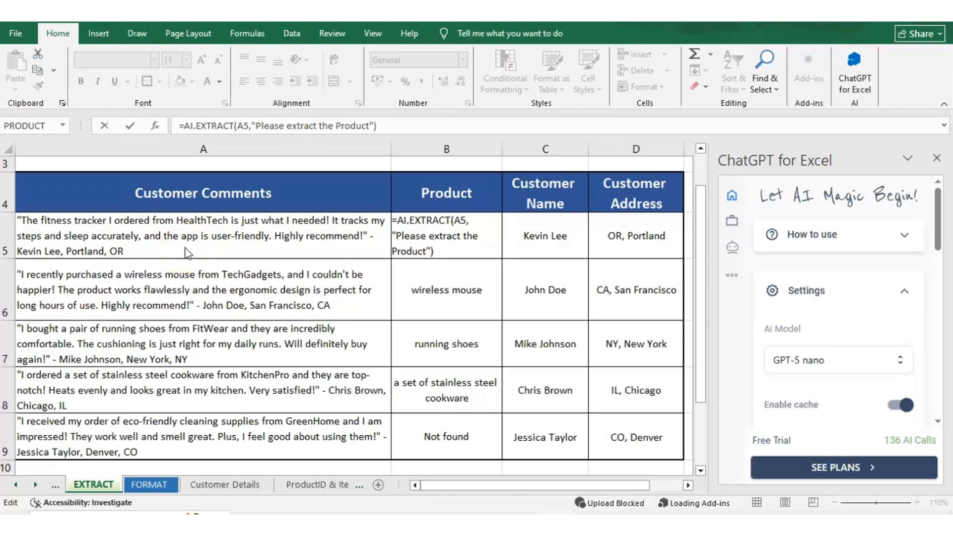
click(250, 125)
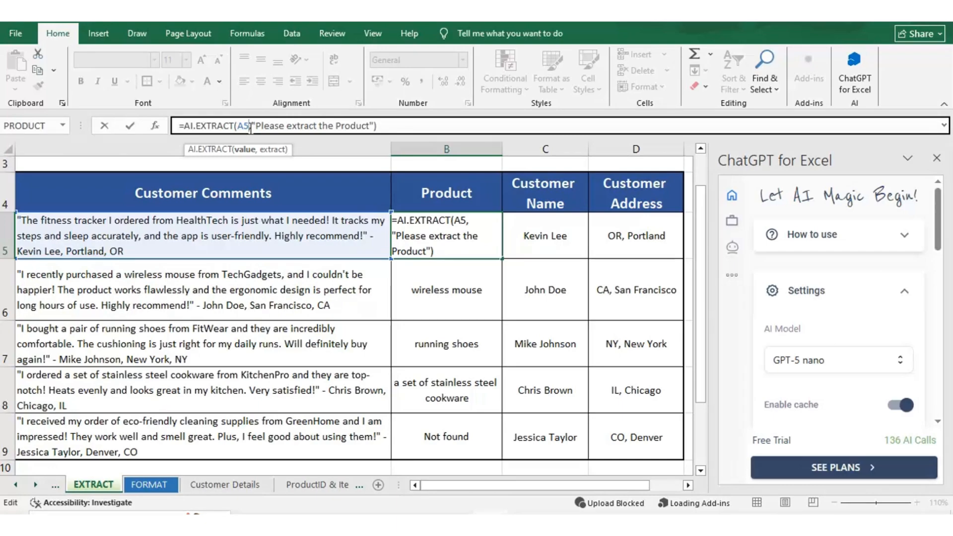
key(ctrl+Return)
Run AI.EXTRACT in C5 on the comment in A5 with the instruction "Please extract the Customer Name"
key(Right)
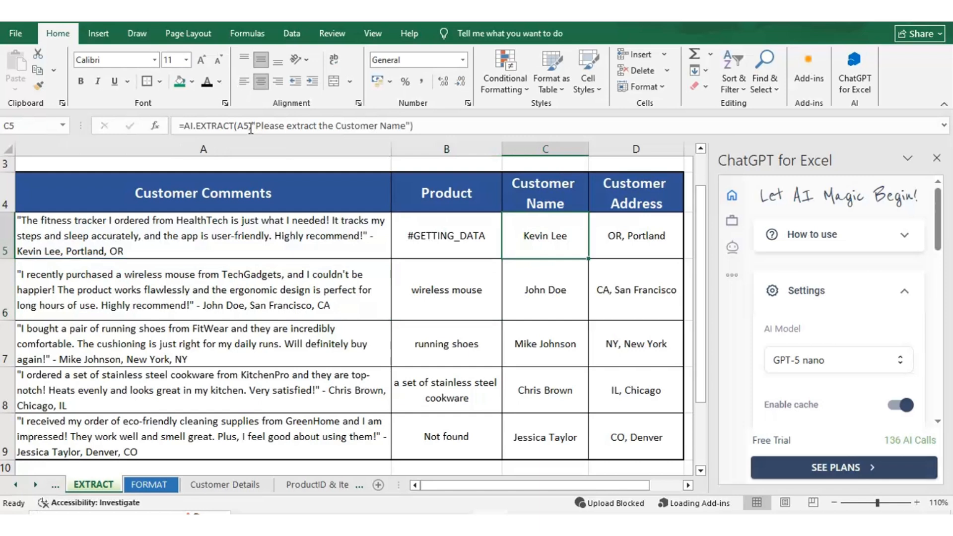
drag(255, 126, 337, 125)
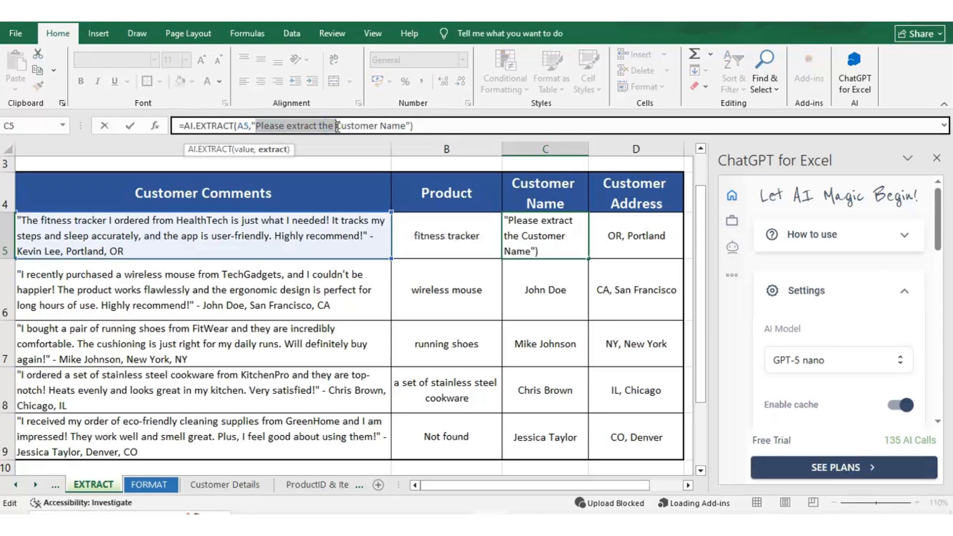
key(ctrl+Return)
Run AI.EXTRACT in D5 on the comment in A5 with the instruction "Please extract the State, City"
key(Right)
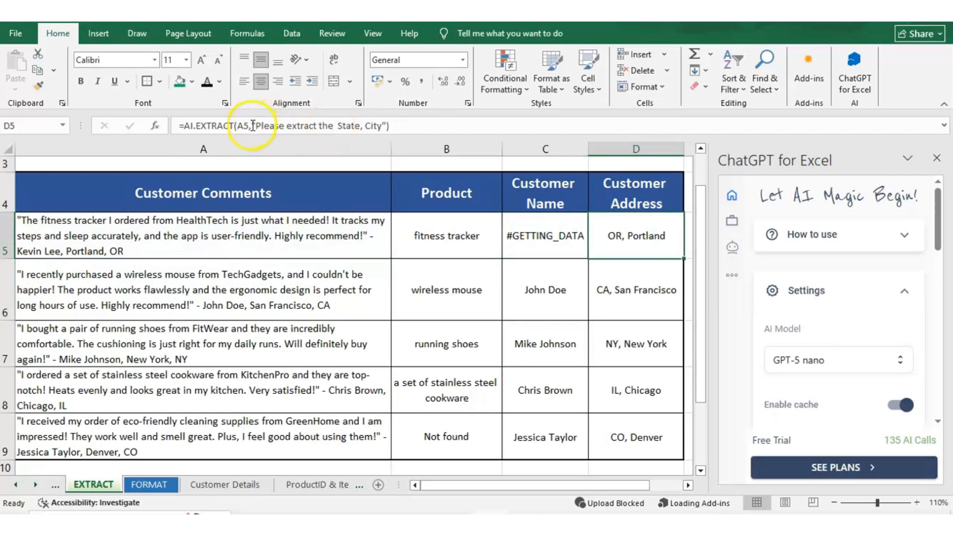
drag(251, 126, 382, 126)
key(ctrl+Return)
Compare the customer comments in rows 5 to 9 with the extracted product, customer name and customer address
key(Left)
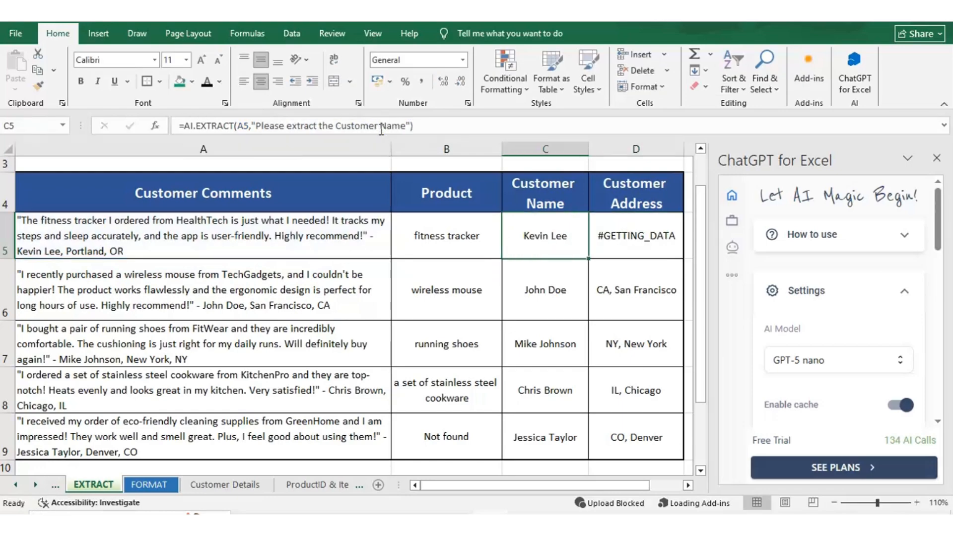
key(Left)
key(Left)
key(Right)
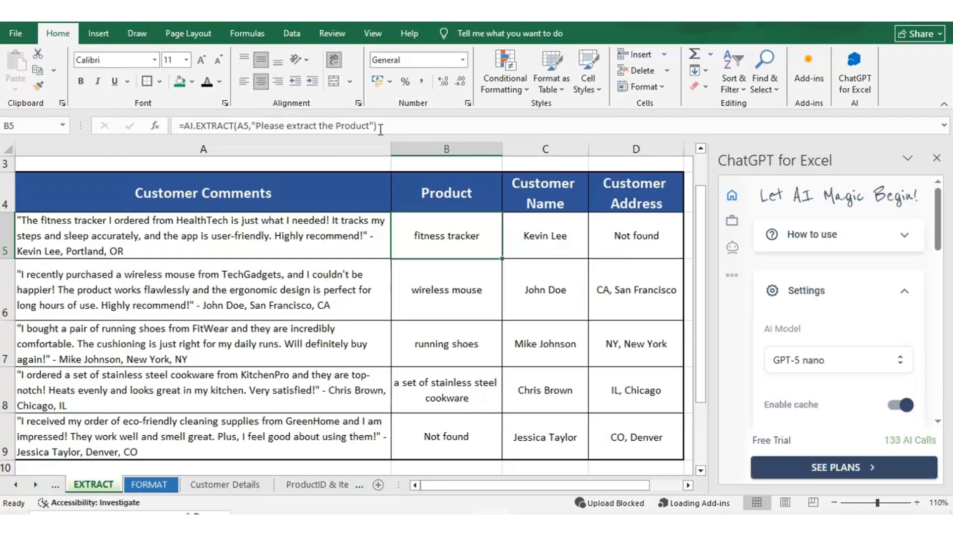
click(263, 242)
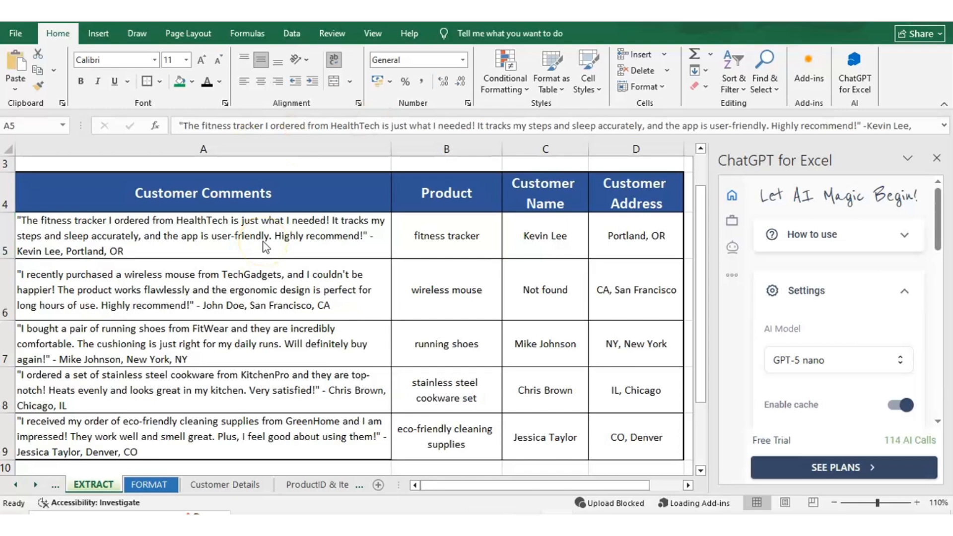
click(476, 232)
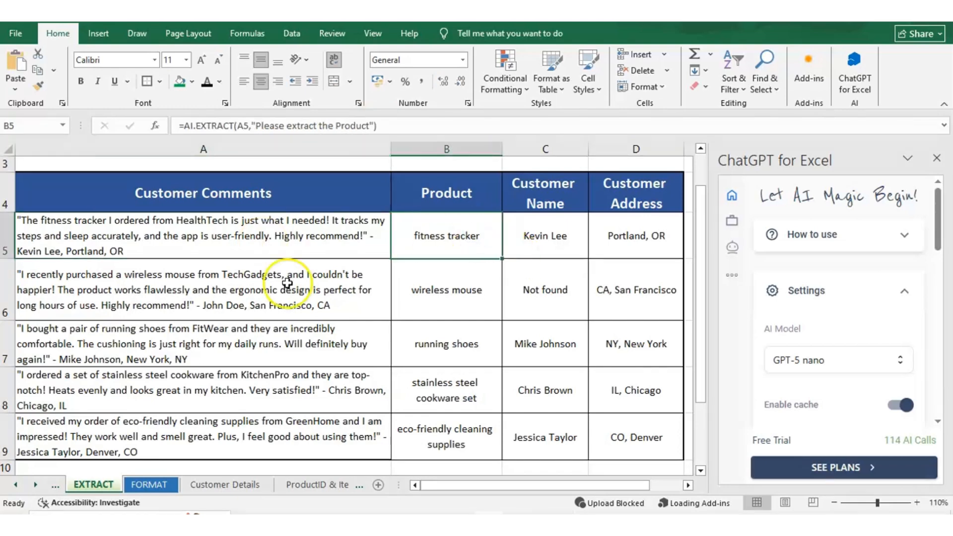
drag(262, 298, 247, 432)
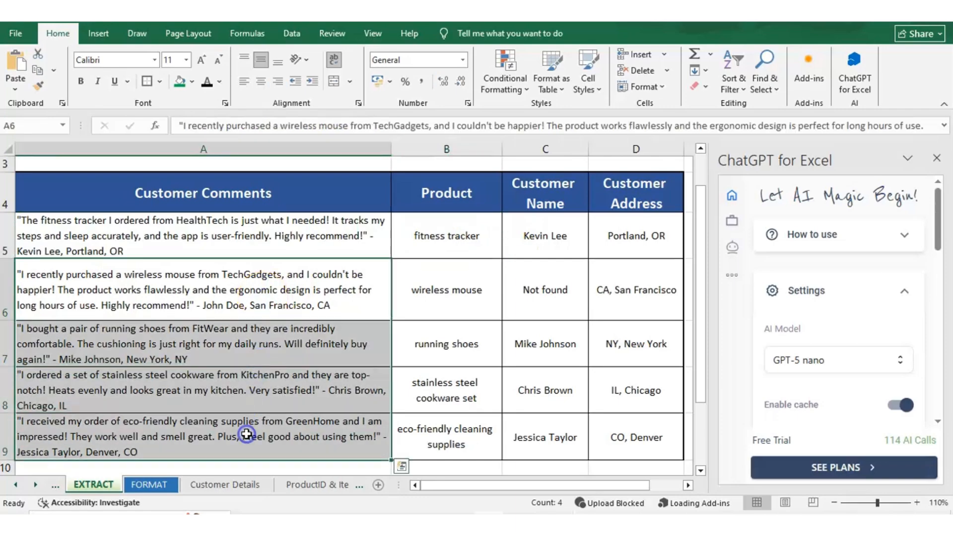
click(461, 242)
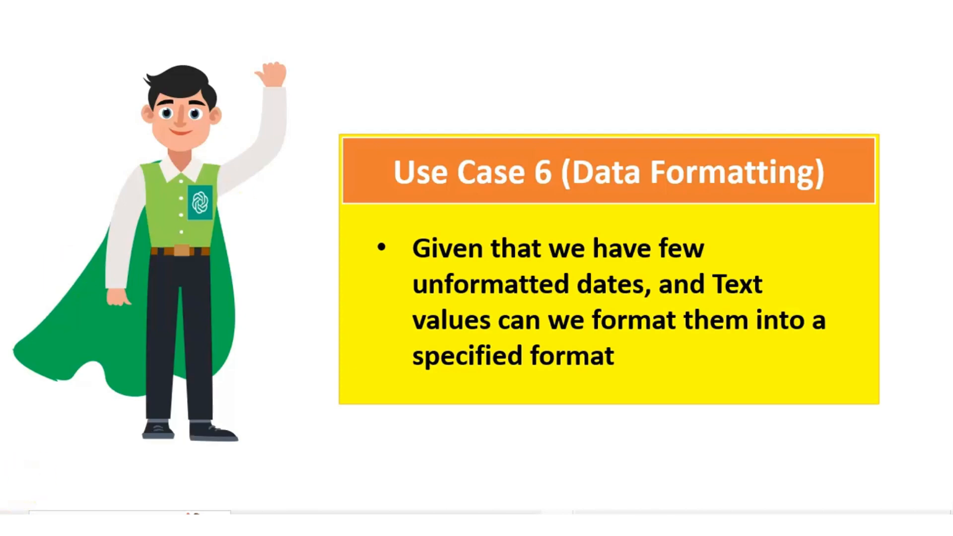
Fill the "Input Text/Date" header cell B2 with green on the FORMAT sheet
click(155, 178)
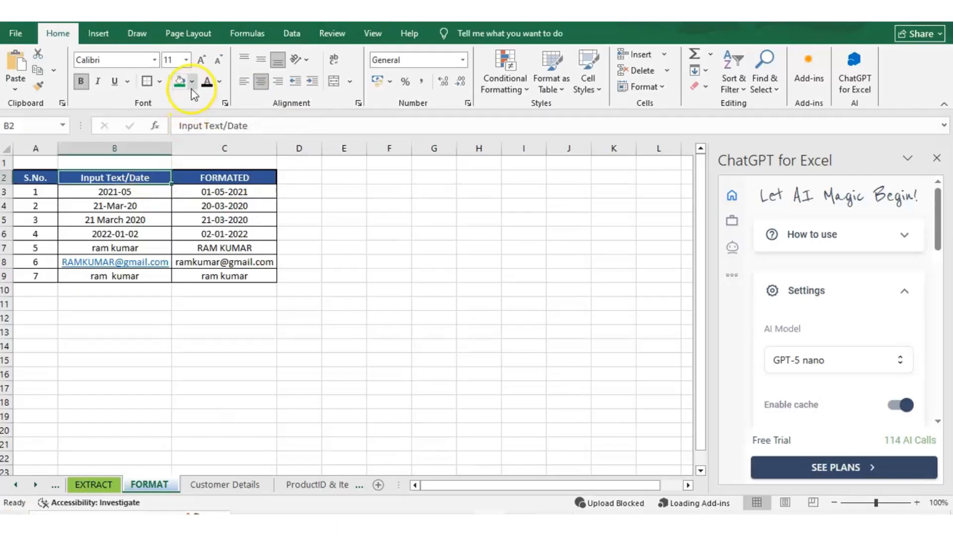
click(180, 83)
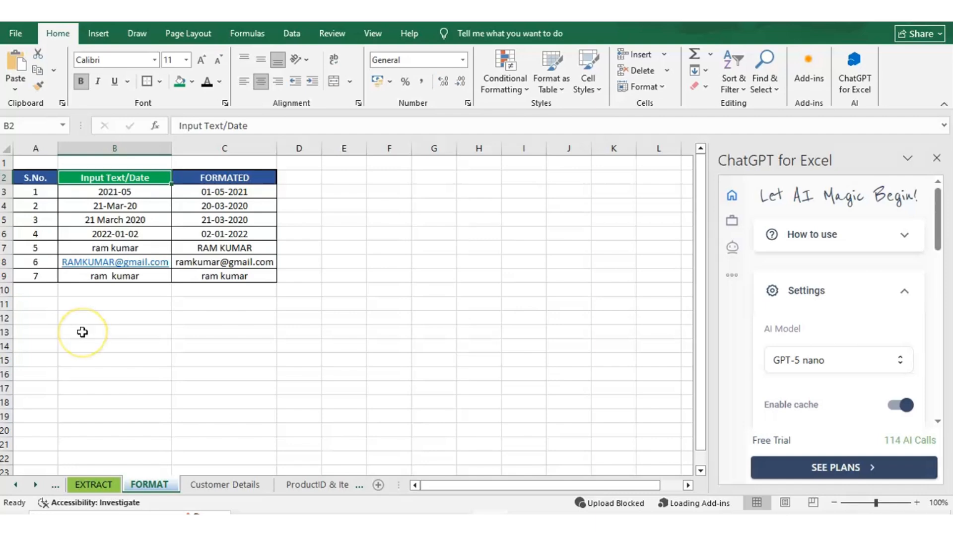
Compare the unformatted entries in column B with the formatted results and their formulas in column C
click(159, 219)
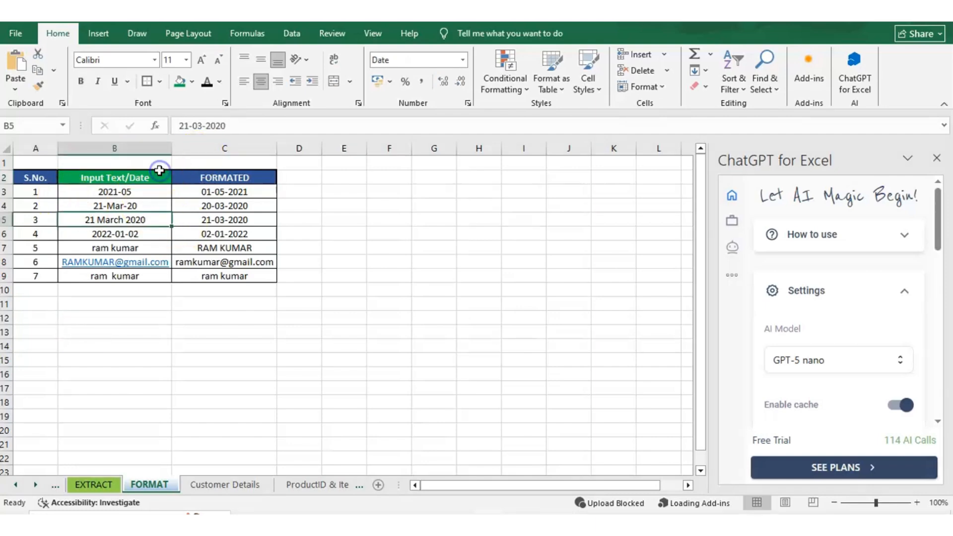
key(Up)
key(Up)
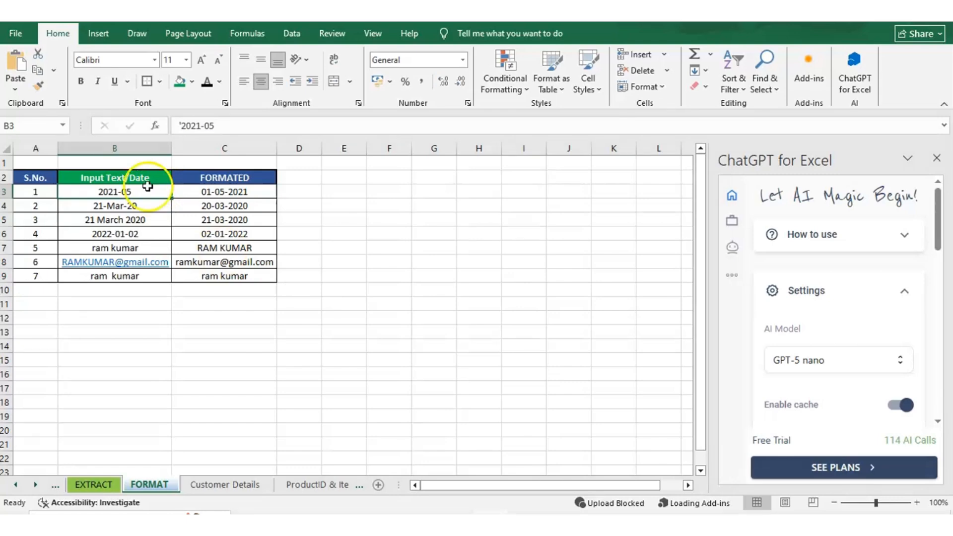
key(Right)
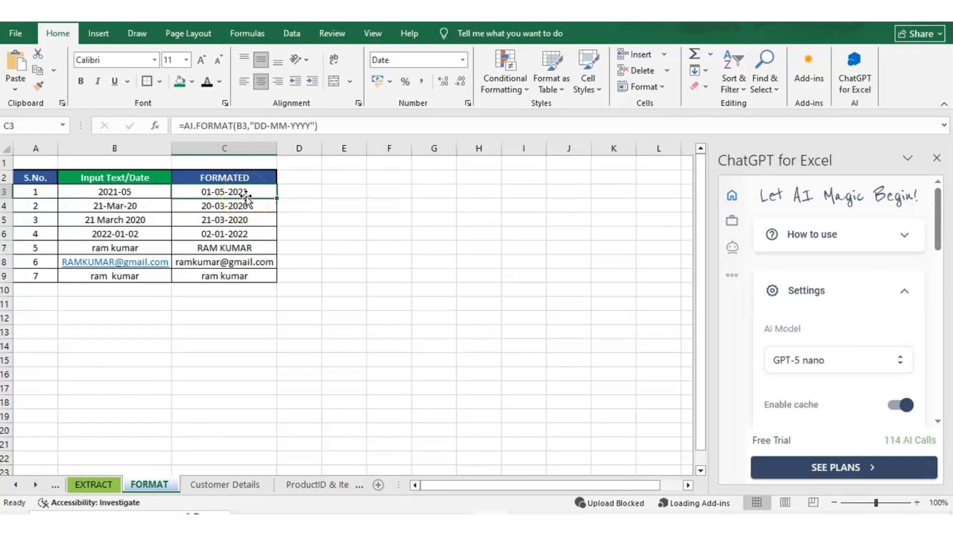
key(ctrl+Down)
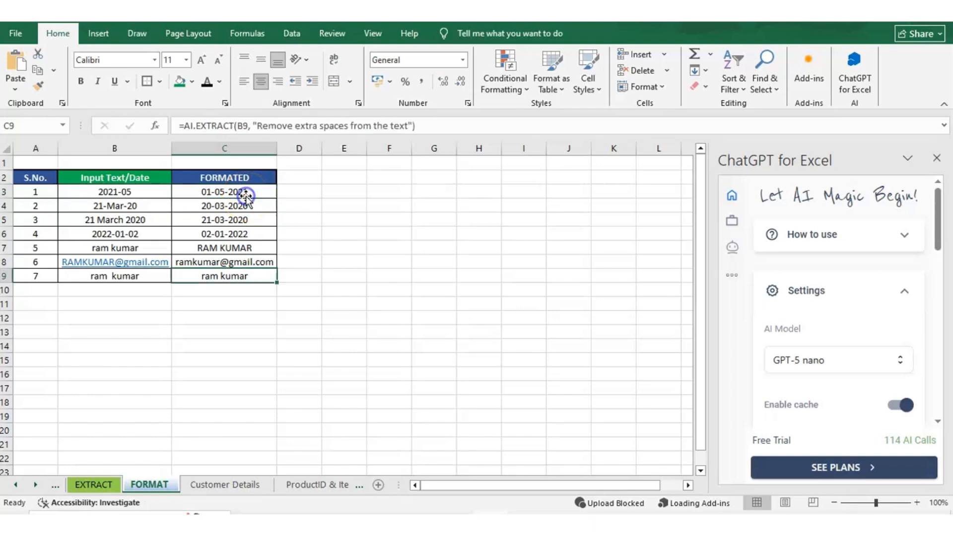
Run AI.FORMAT in C3 on the date in B3 with the format "DD-MM-YYYY"
double_click(245, 195)
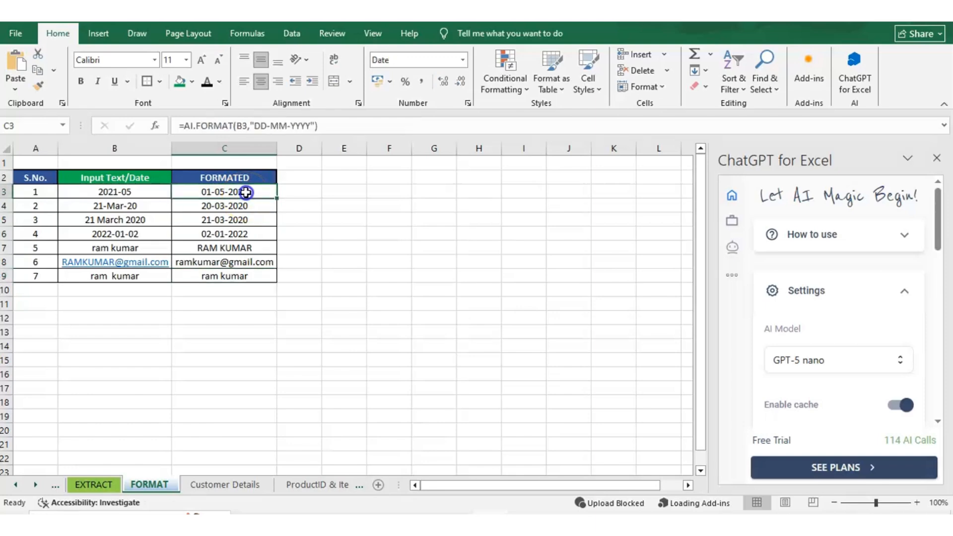
click(181, 126)
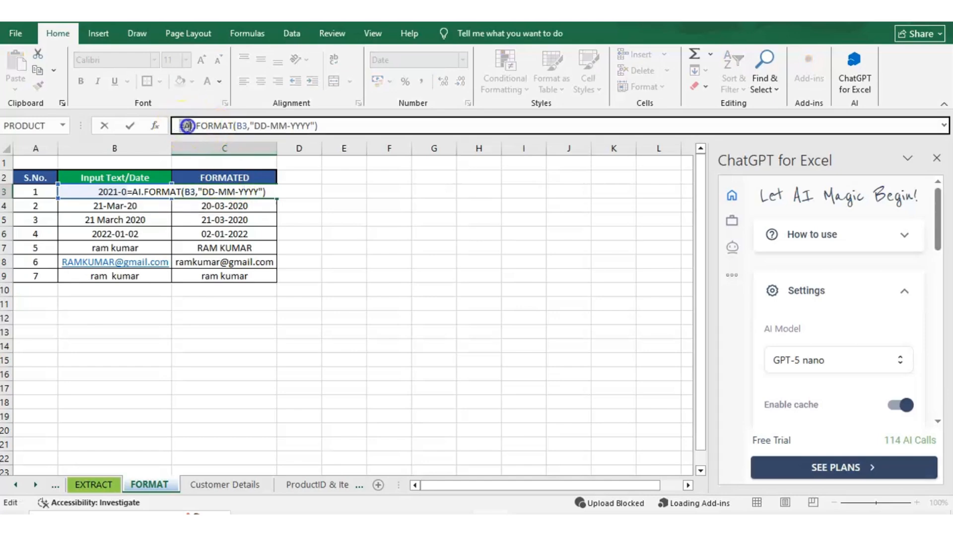
drag(181, 126, 234, 125)
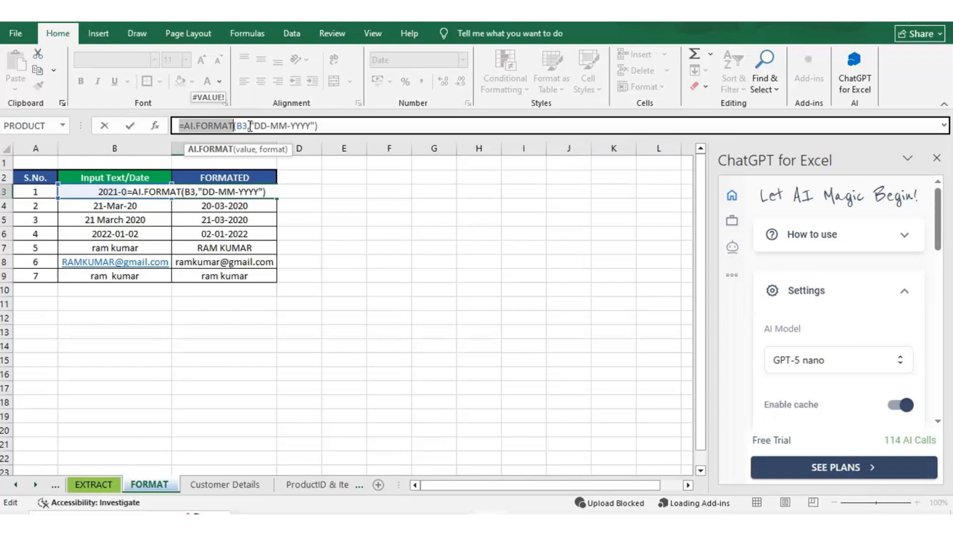
key(ctrl+Return)
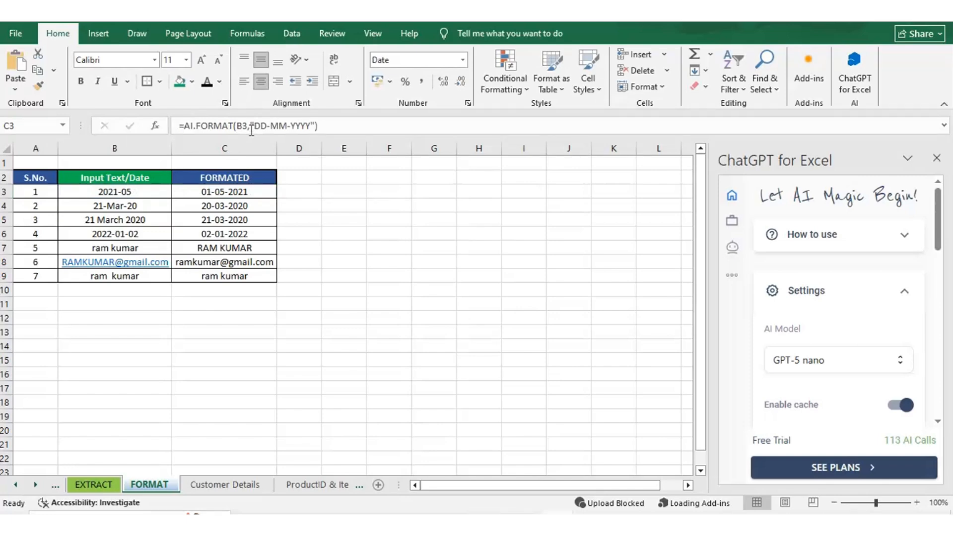
click(334, 126)
click(334, 126)
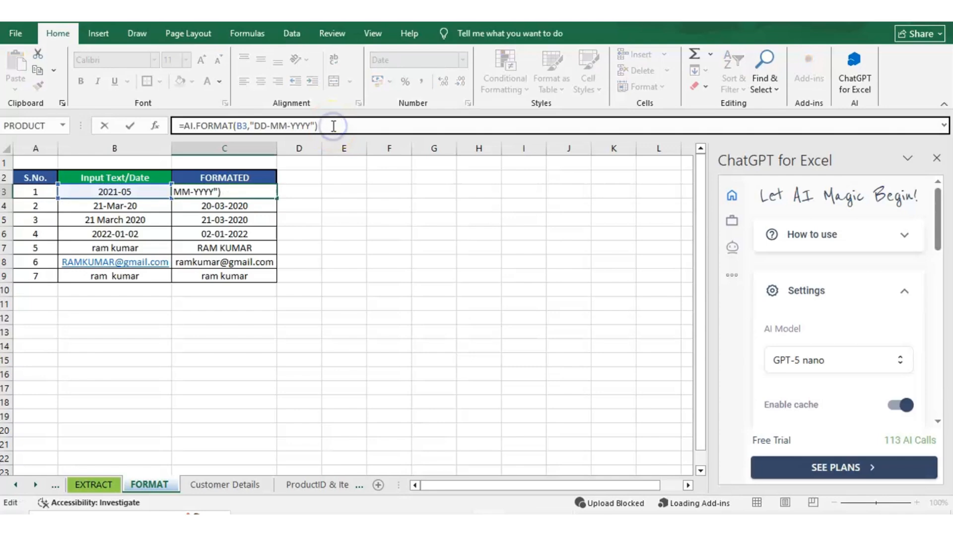
key(Return)
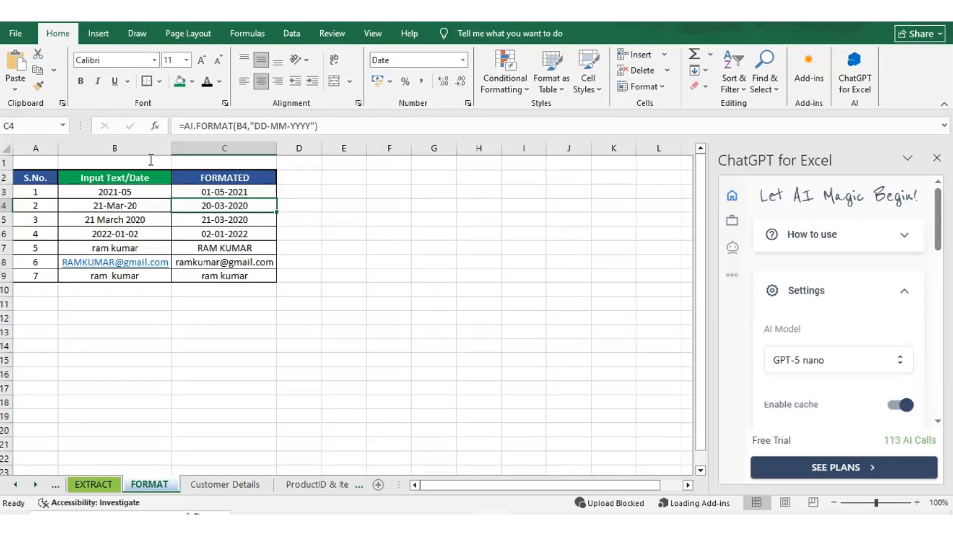
key(Up)
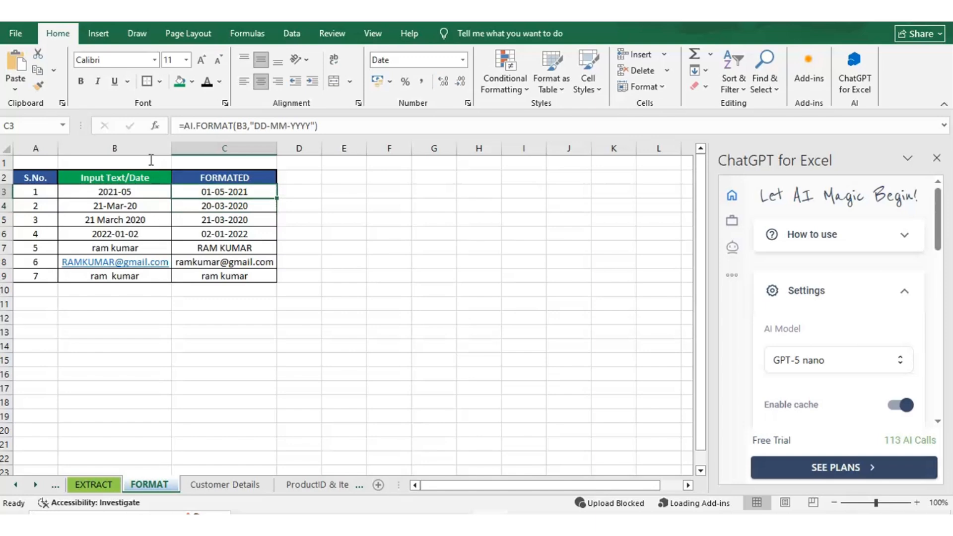
Select rows 3 to 6 and compare the input dates with their formatted versions
click(6, 192)
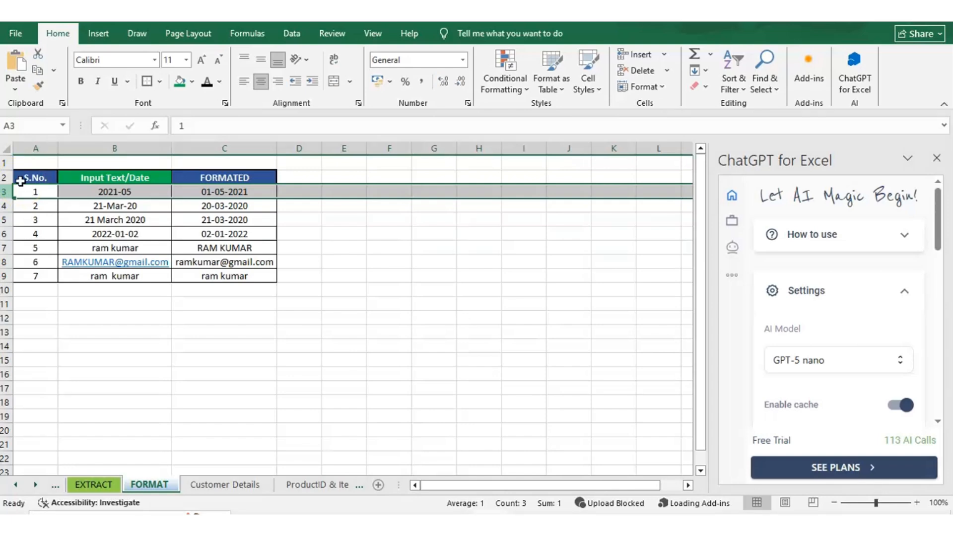
key(shift+Down)
key(shift+Down)
key(shift+Down)
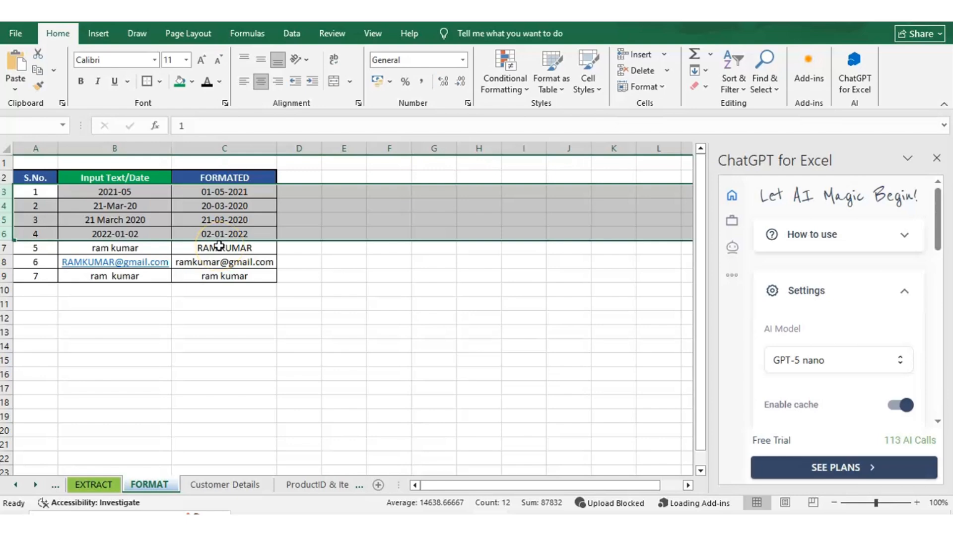
Run AI.FORMAT in C7 on the name in B7 with the instruction "Convert to Upper case"
click(100, 248)
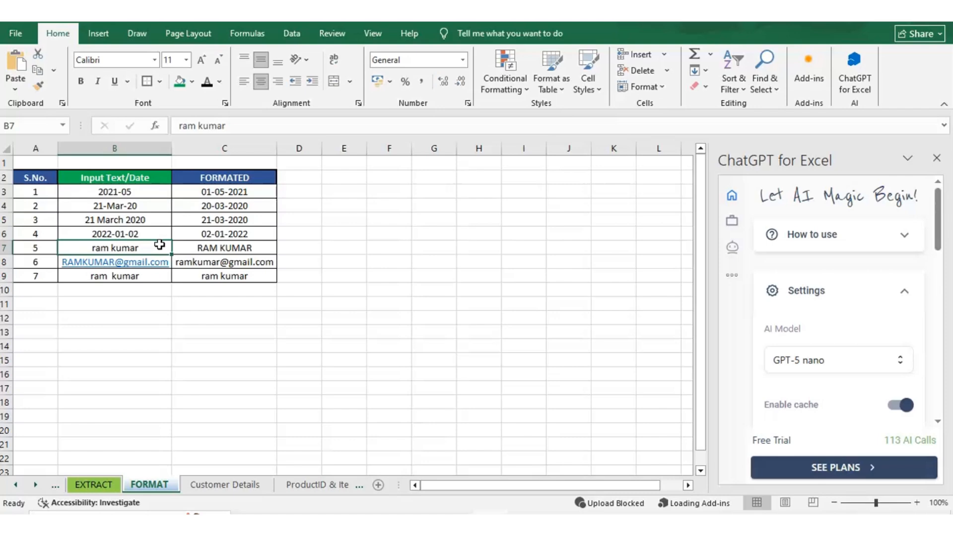
click(200, 250)
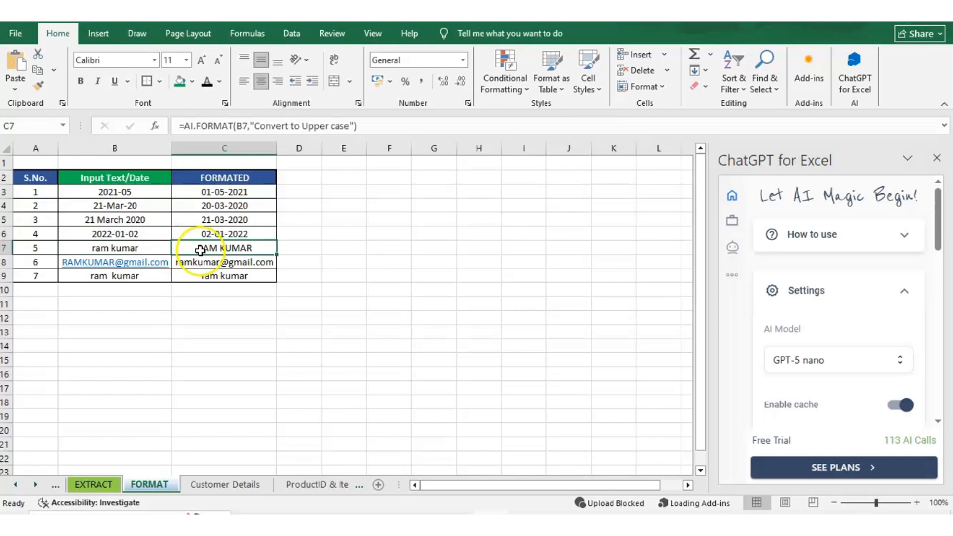
click(5, 248)
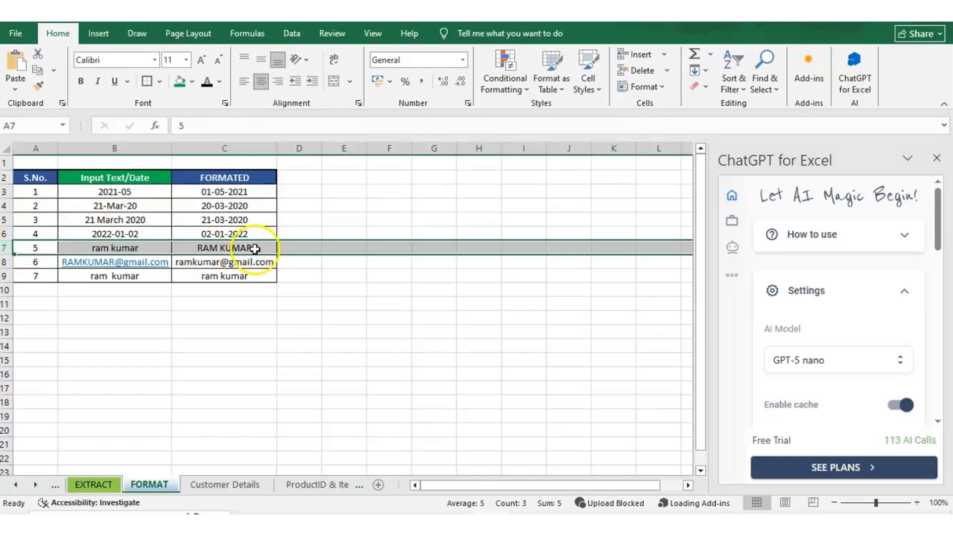
click(255, 249)
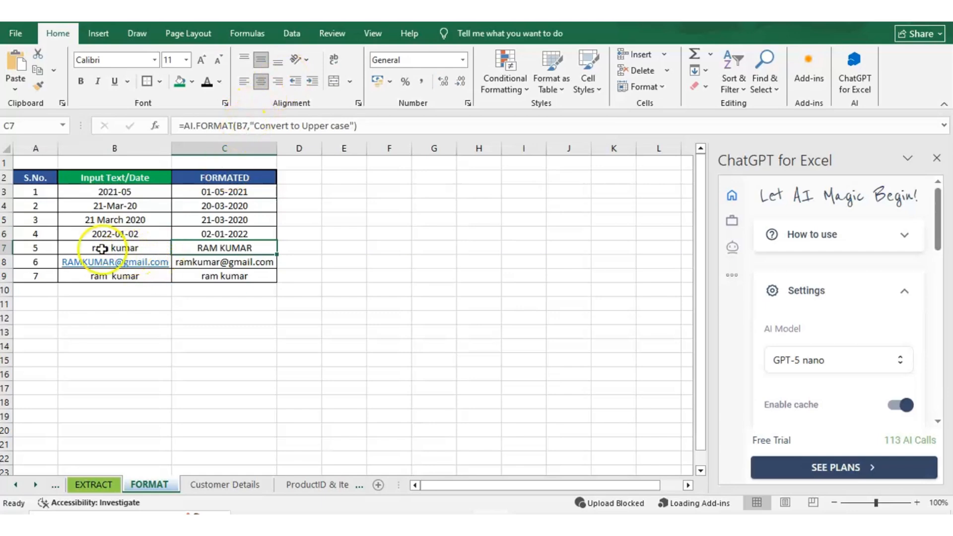
click(249, 125)
drag(250, 125, 354, 120)
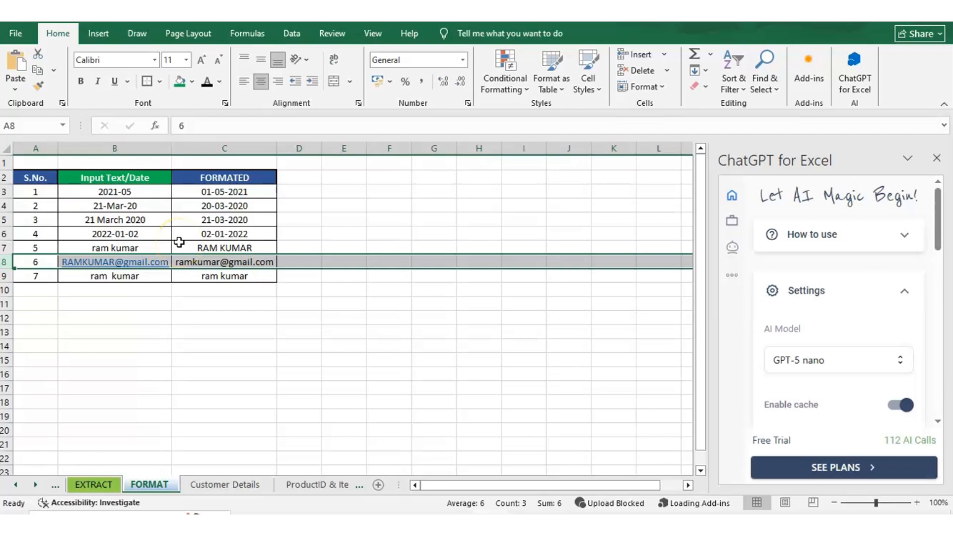
Run AI.FORMAT in C8 on the e-mail address in B8 with the instruction "Convert to Lowercase"
key(Down)
key(Right)
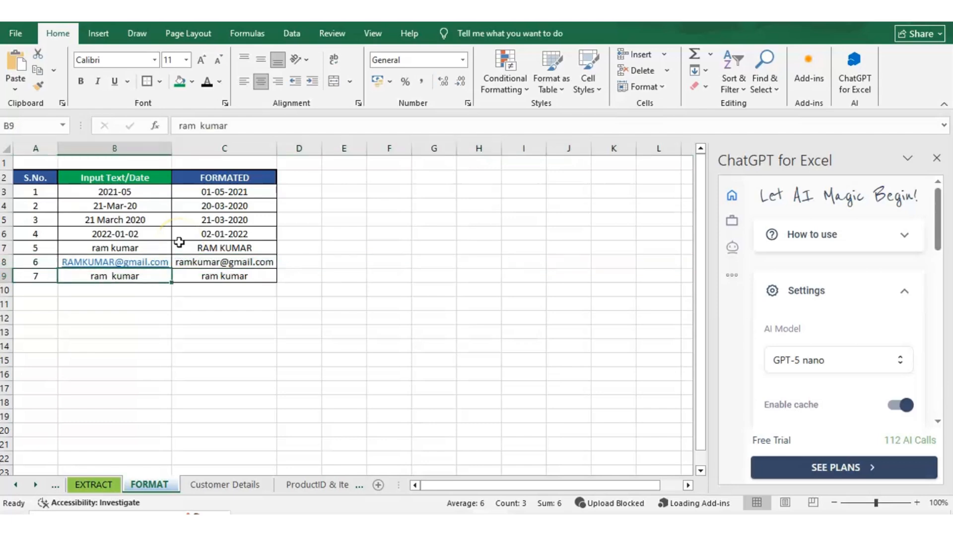
key(Up)
key(Right)
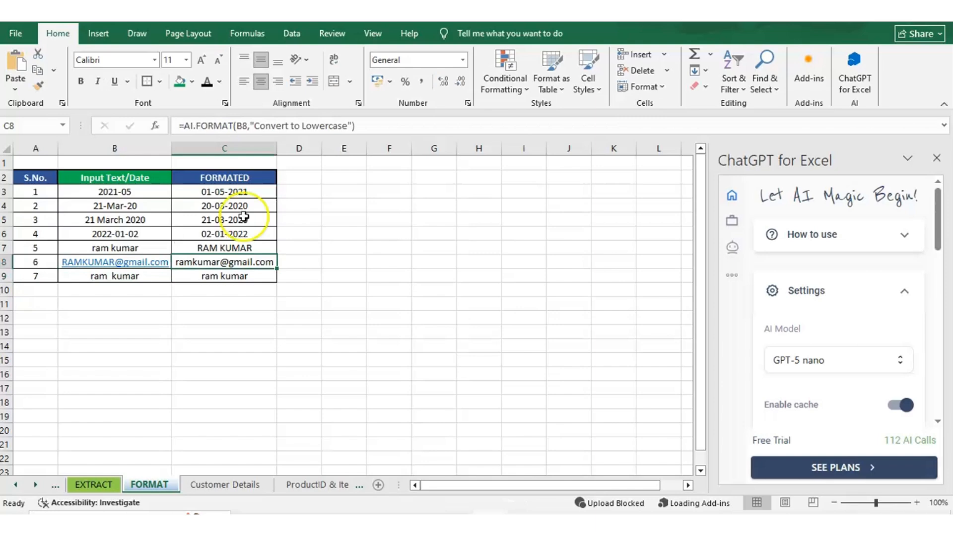
click(261, 158)
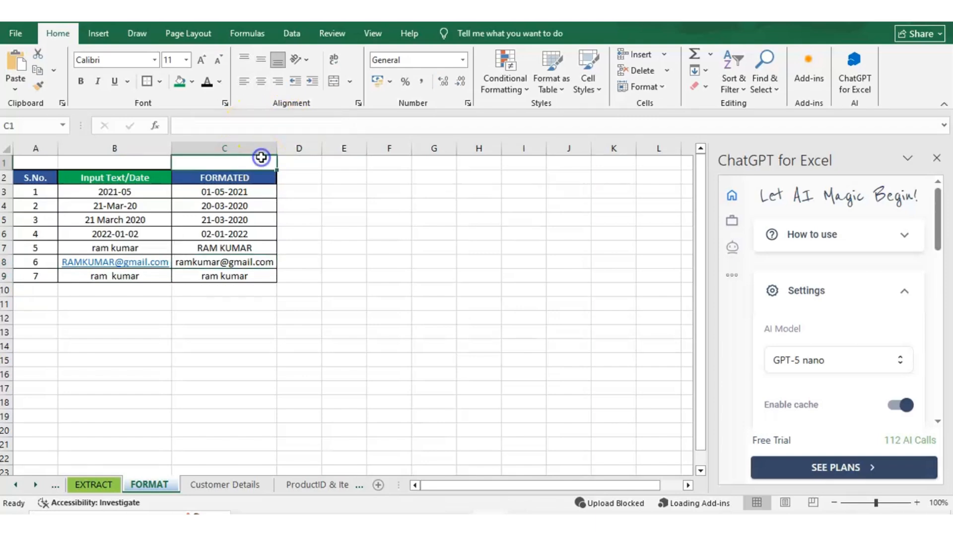
click(242, 263)
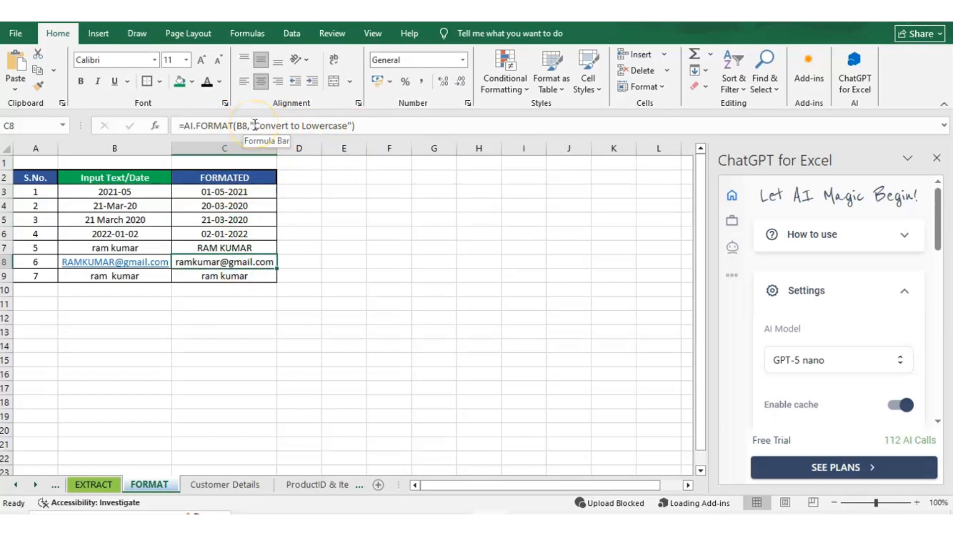
drag(254, 126, 346, 118)
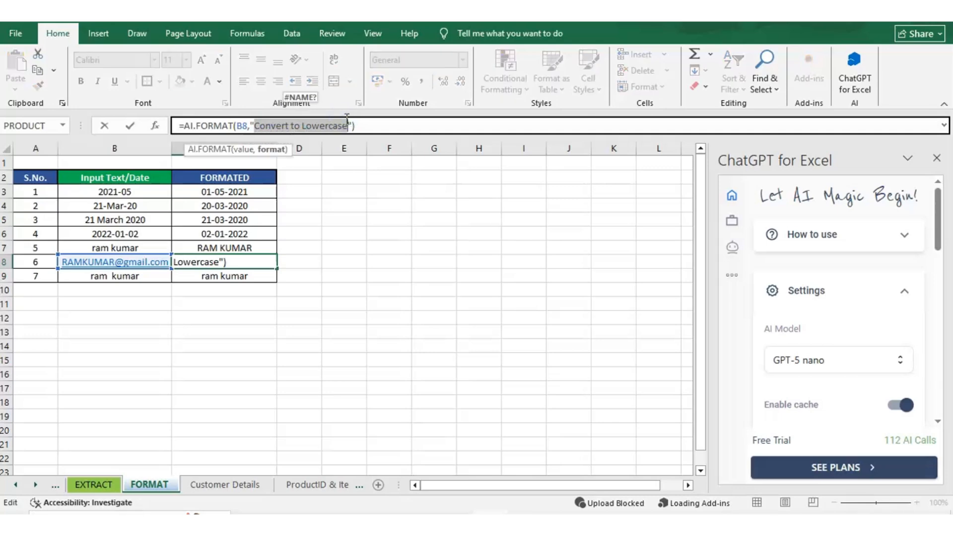
key(Return)
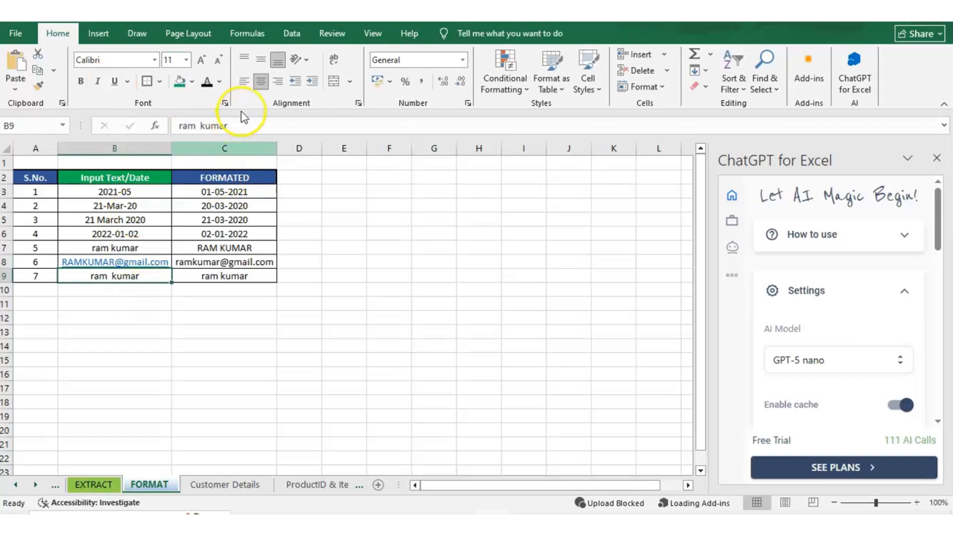
Run AI.FORMAT in C9 on the name in B9 with the instruction "Remove extra spaces from the text"
click(197, 124)
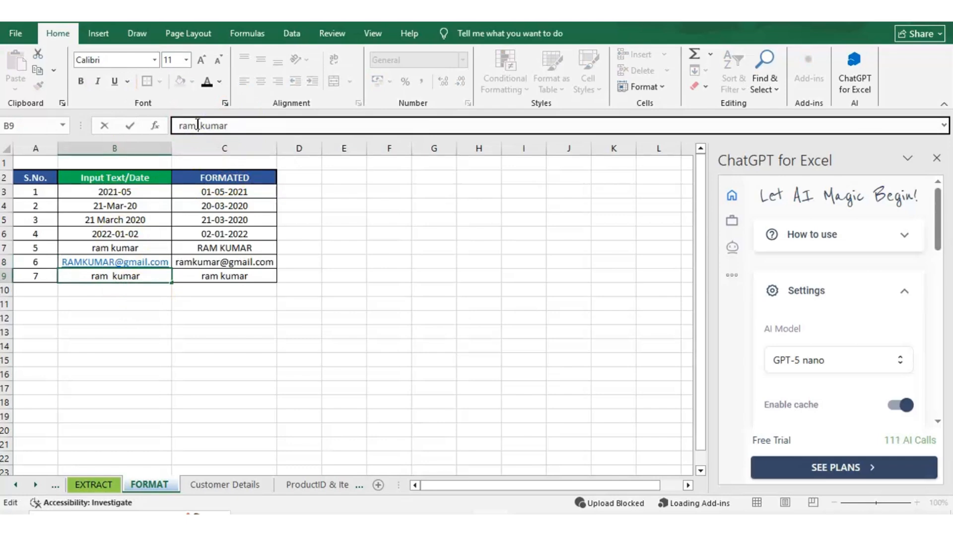
key(Return)
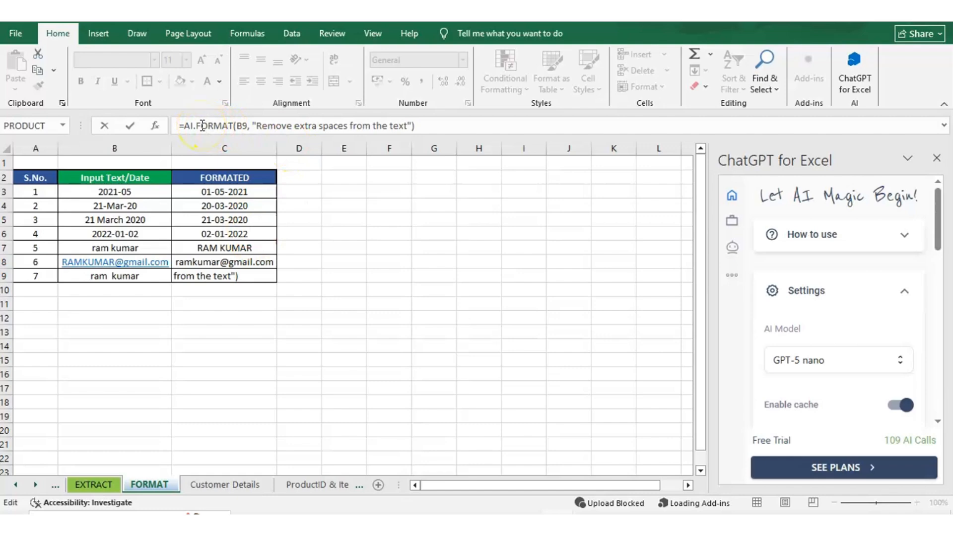
click(250, 126)
key(Return)
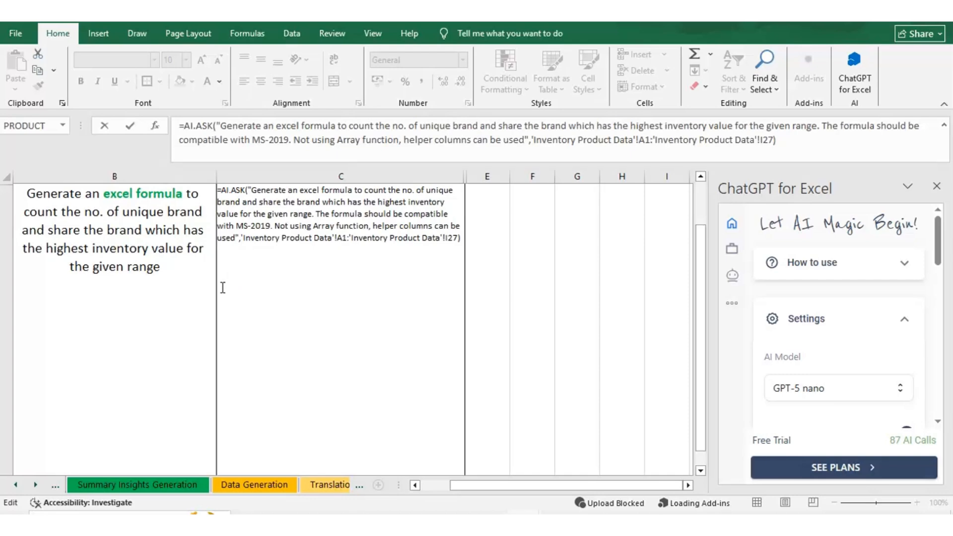
Examine the AI.ASK formula in C4: its request for unique brands and the top-value brand, the MS-2019 compatibility requirement, and the helper-column allowance
click(186, 128)
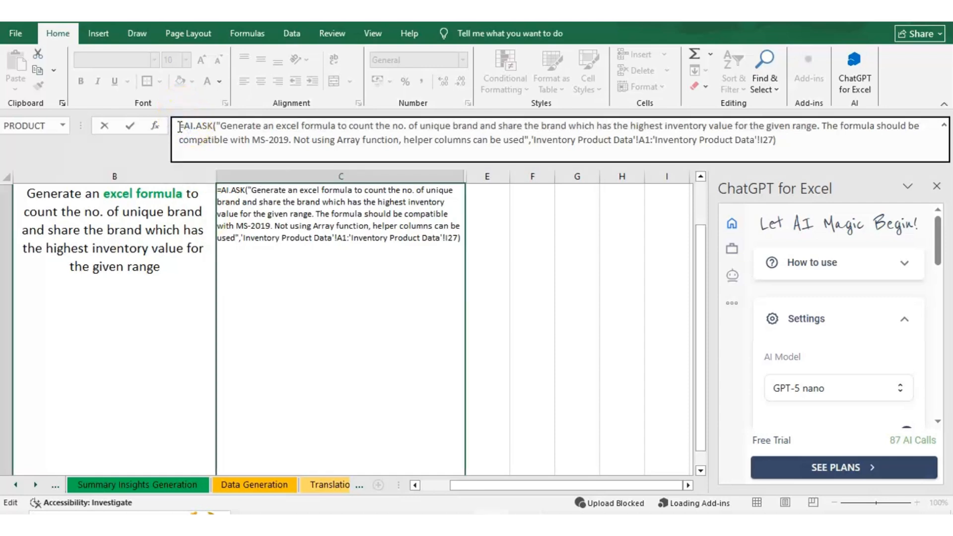
double_click(182, 127)
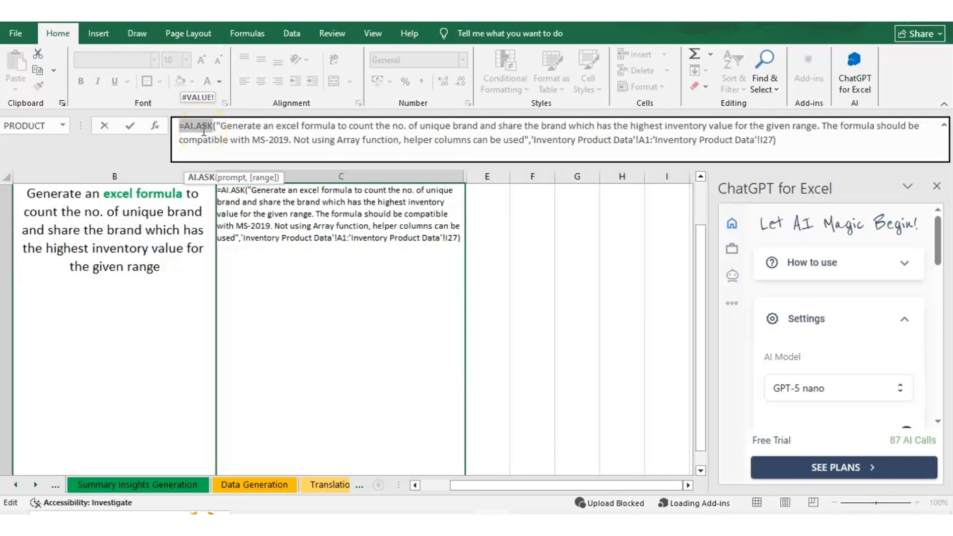
click(220, 128)
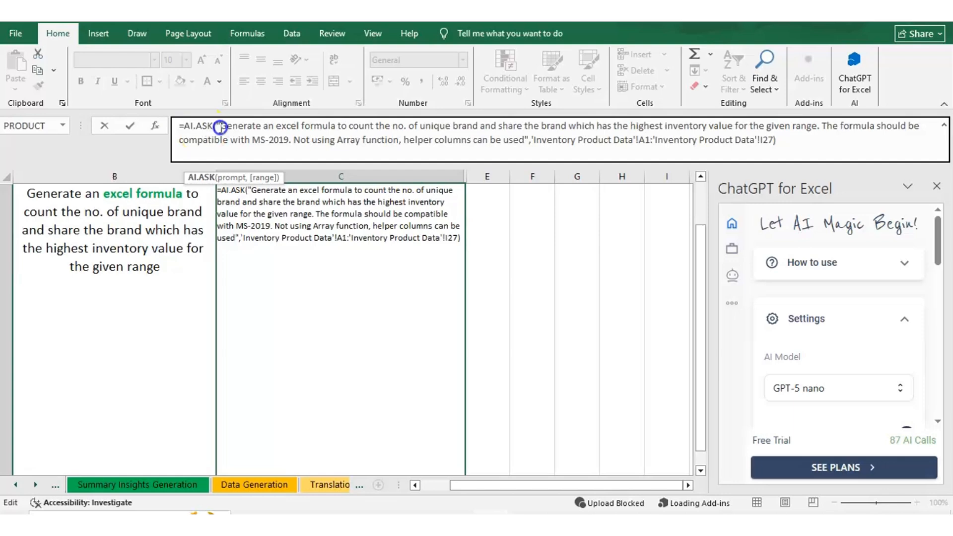
drag(220, 127, 816, 125)
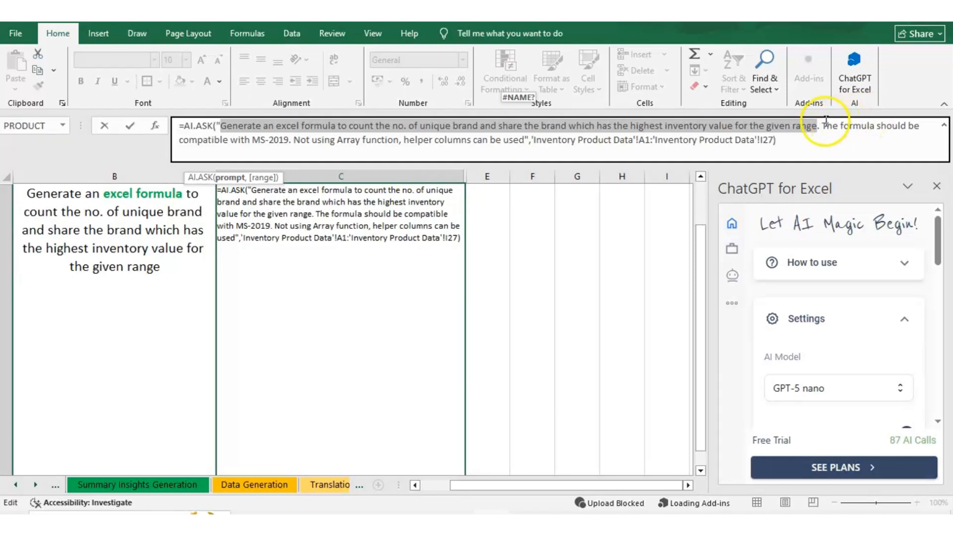
click(830, 124)
drag(830, 123, 289, 152)
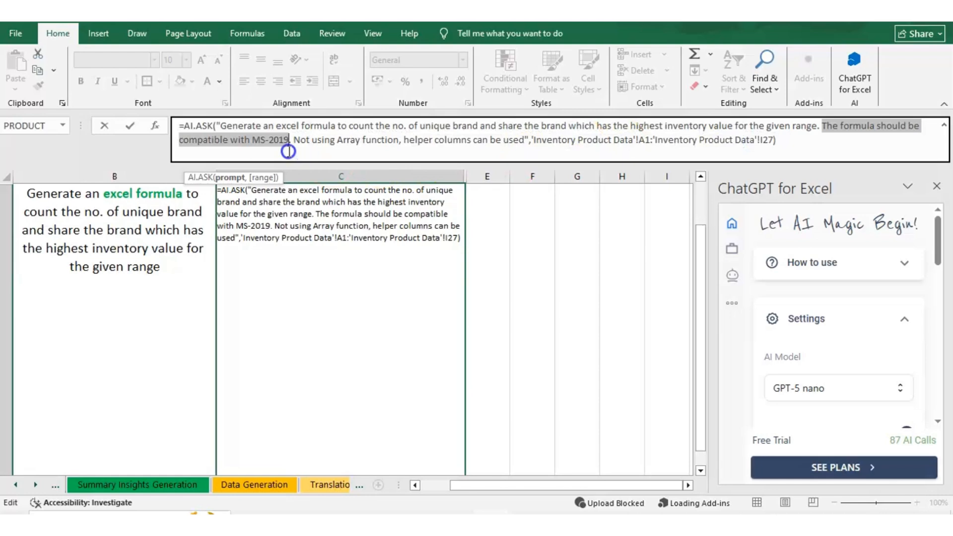
drag(292, 141, 523, 142)
click(402, 140)
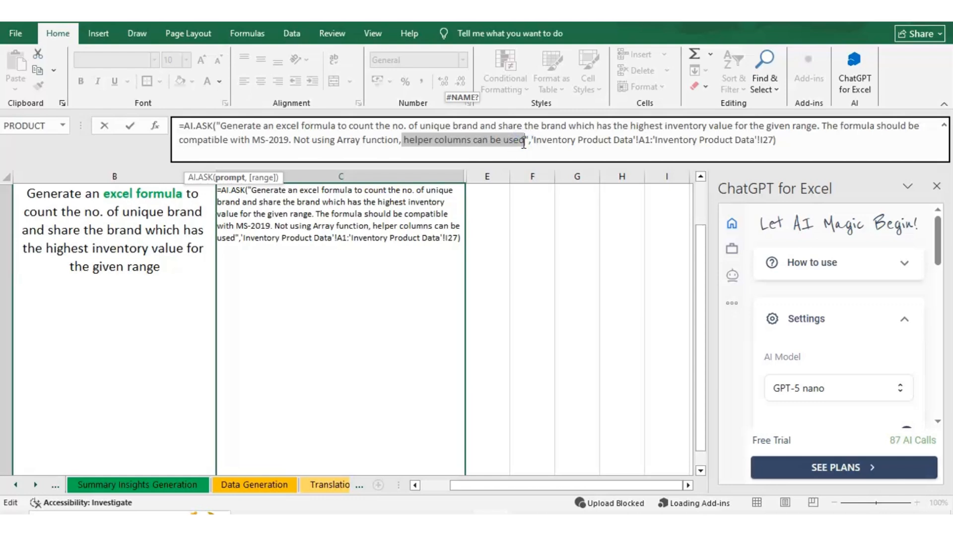
click(282, 220)
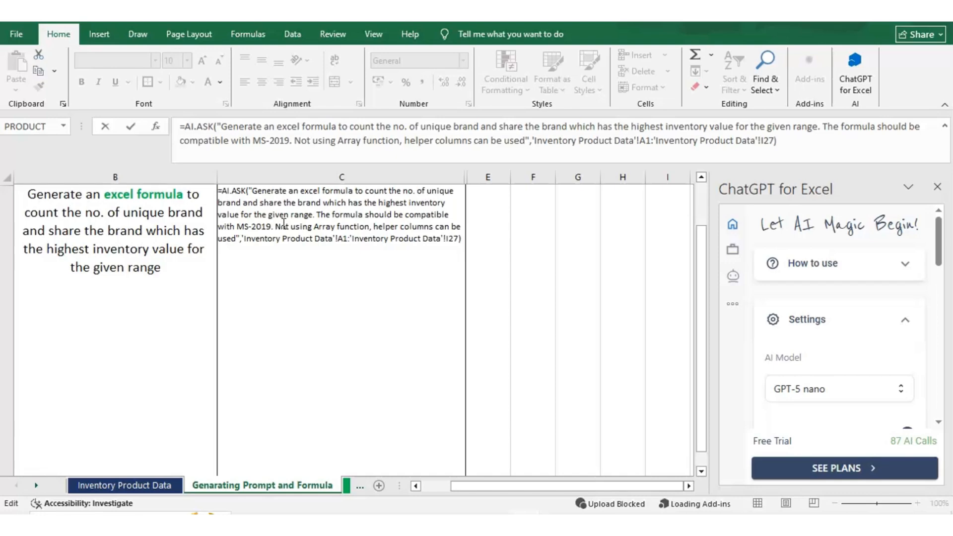
Leave the C4 formula unedited and inspect the inventory values in column I of the Inventory Product Data sheet
click(94, 484)
key(Escape)
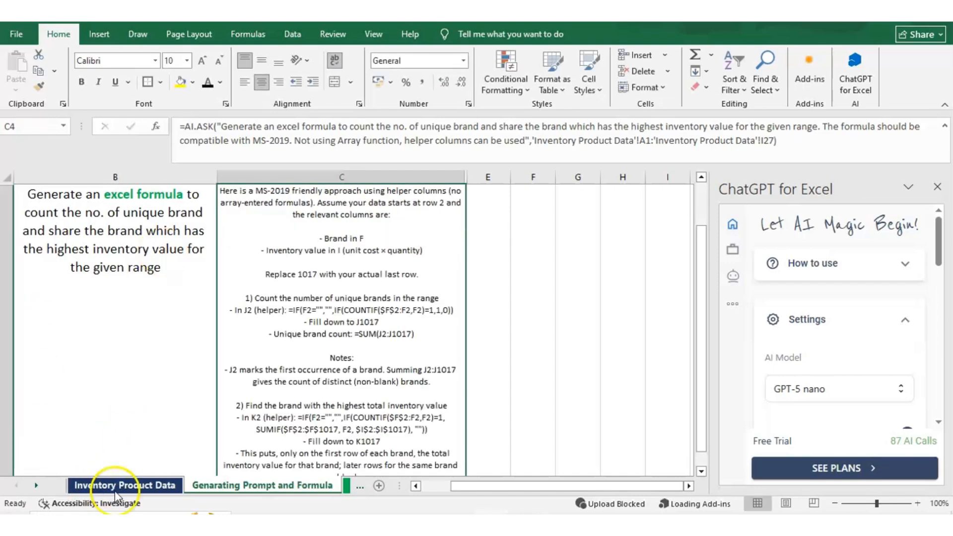
click(115, 490)
click(344, 399)
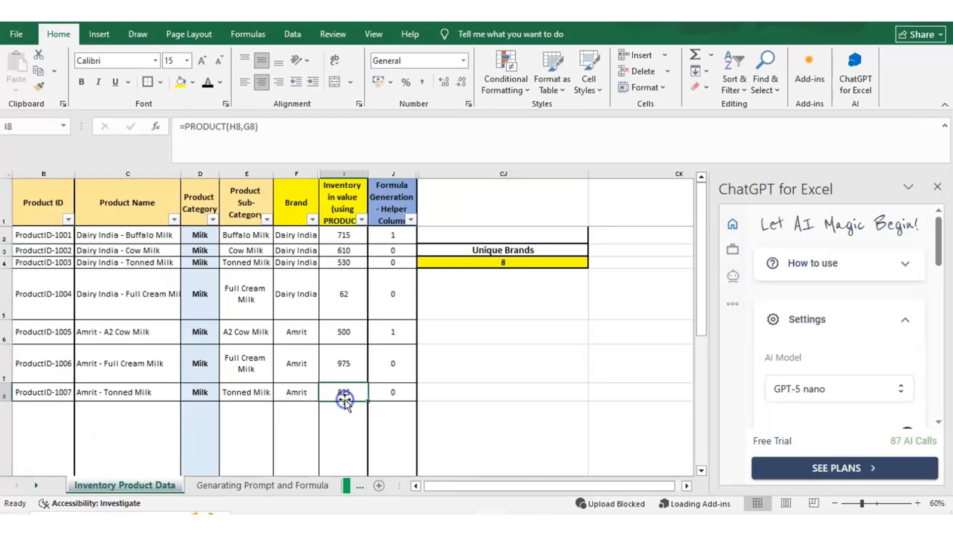
scroll(343, 397, down, 6)
Compare the generated helper-column formula in C4 with the COUNTIF formula in J2 of the Inventory Product Data sheet
key(ctrl+Page_Down)
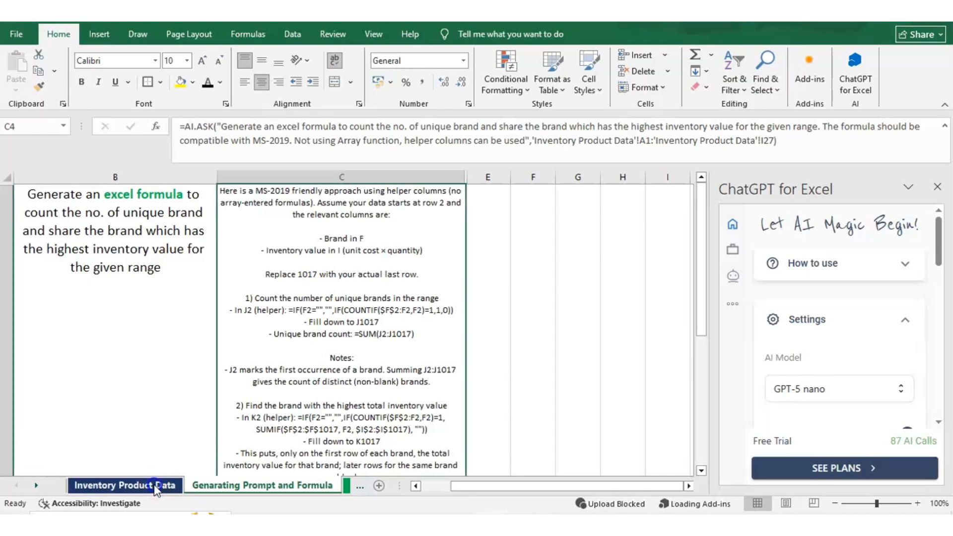
click(157, 487)
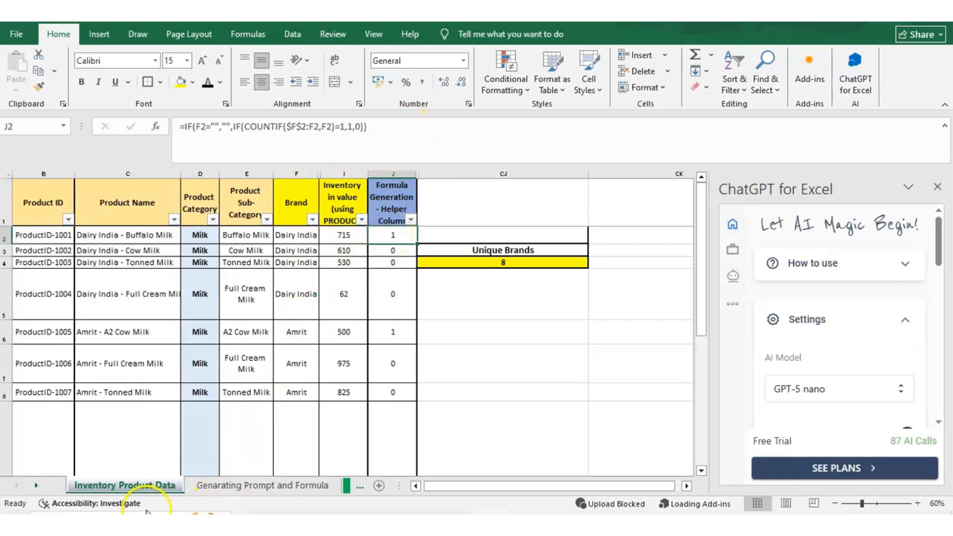
click(205, 485)
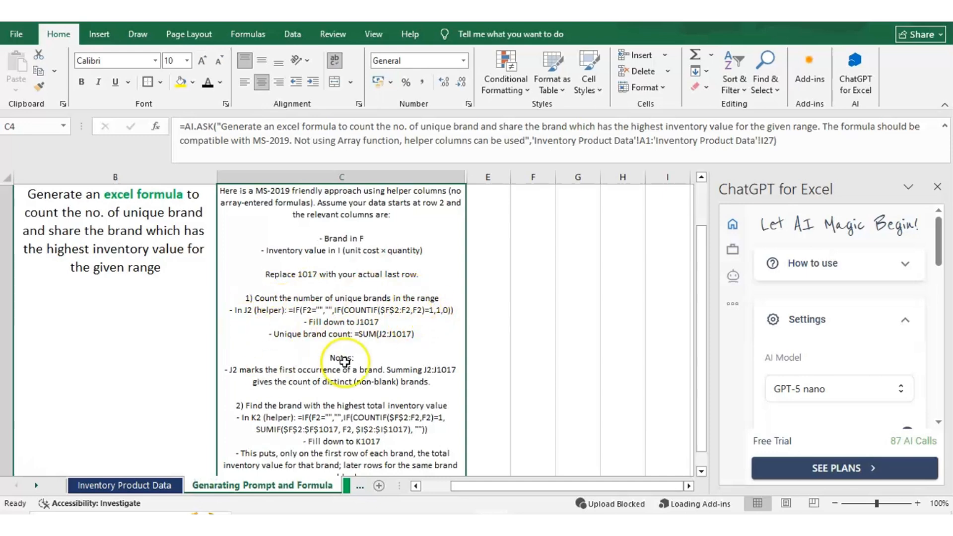
click(117, 486)
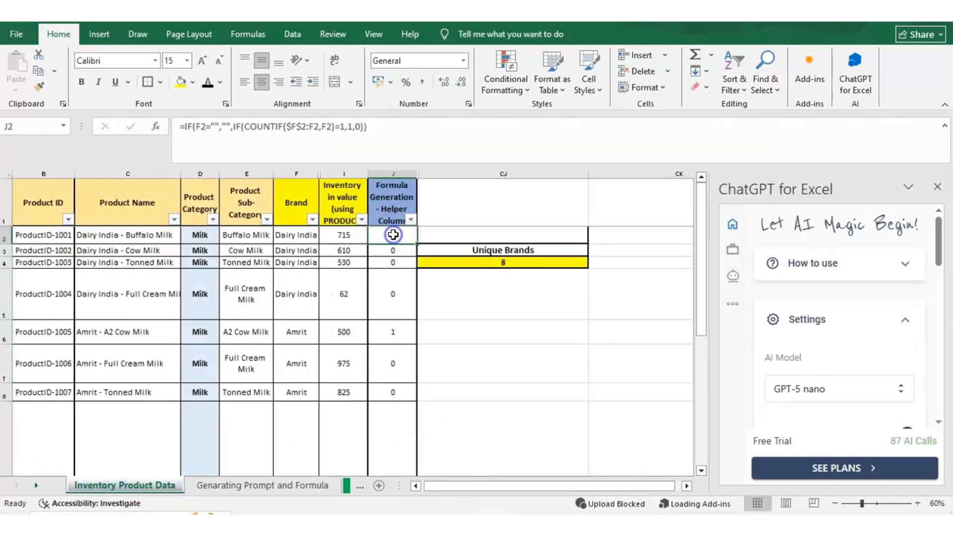
click(404, 138)
key(Return)
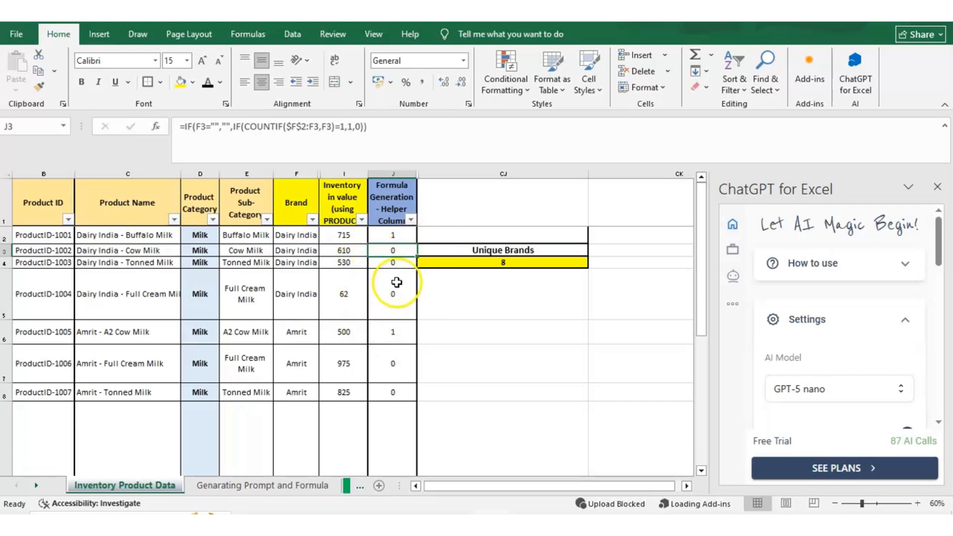
Check the Unique Brands formula in CJ4 against the entries in the Brand column's filter list, without applying a filter
right_click(469, 262)
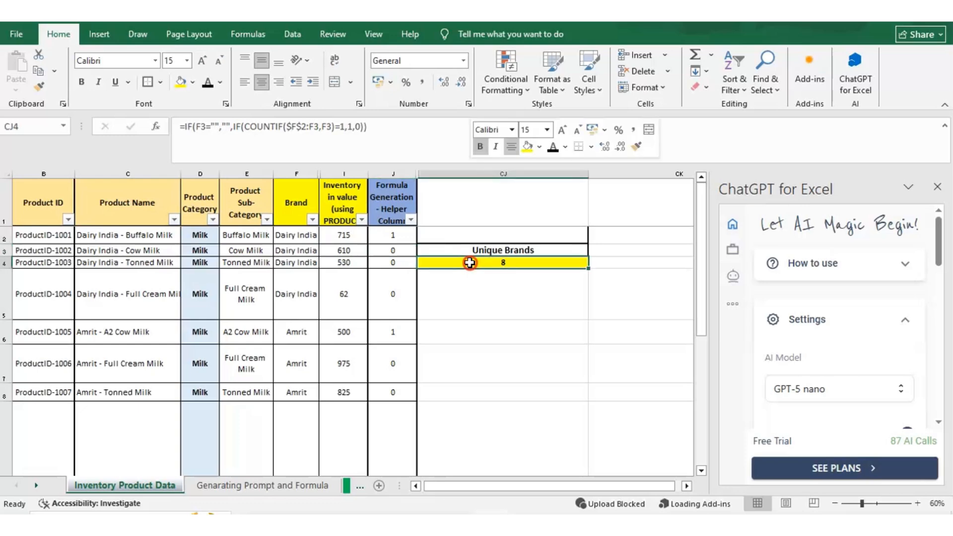
click(469, 263)
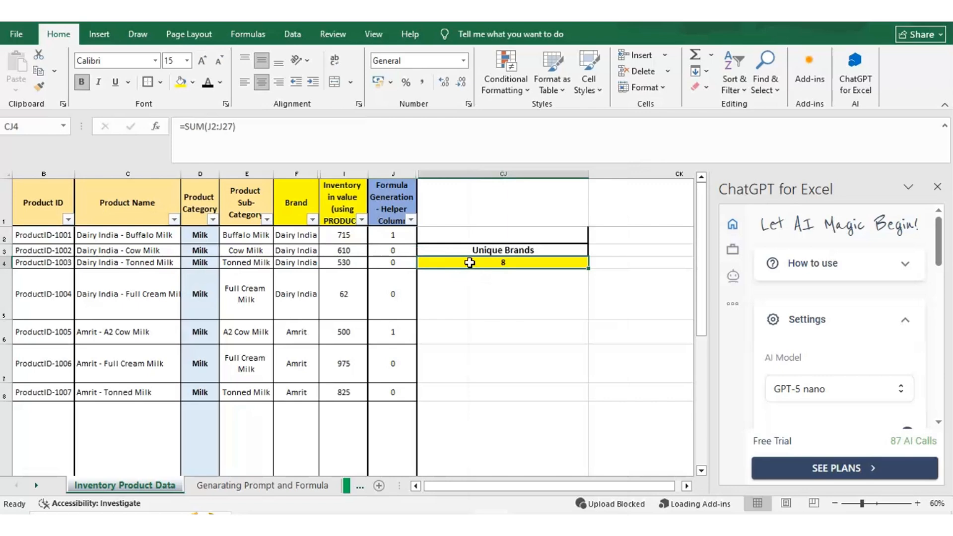
click(312, 220)
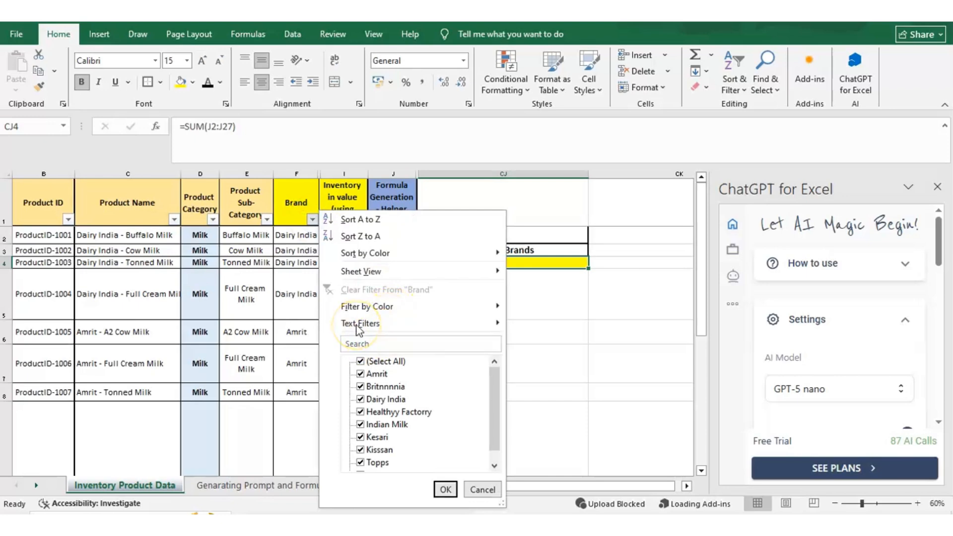
scroll(359, 331, down, 1)
scroll(360, 331, up, 1)
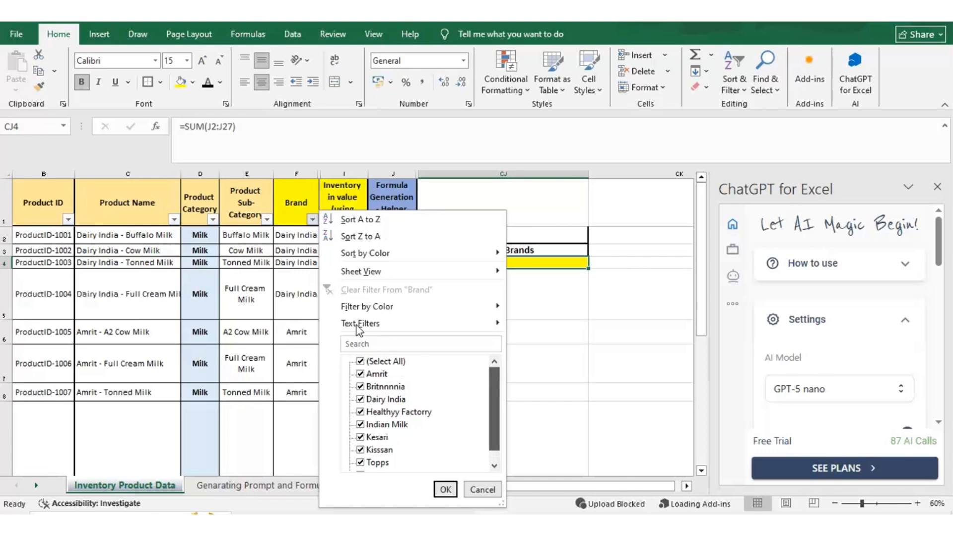
click(376, 386)
drag(495, 375, 495, 365)
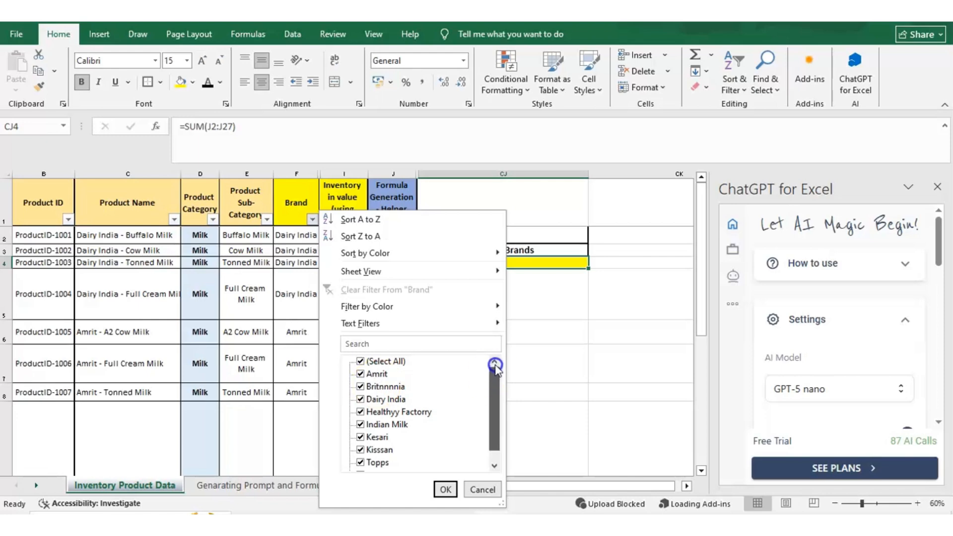
key(Escape)
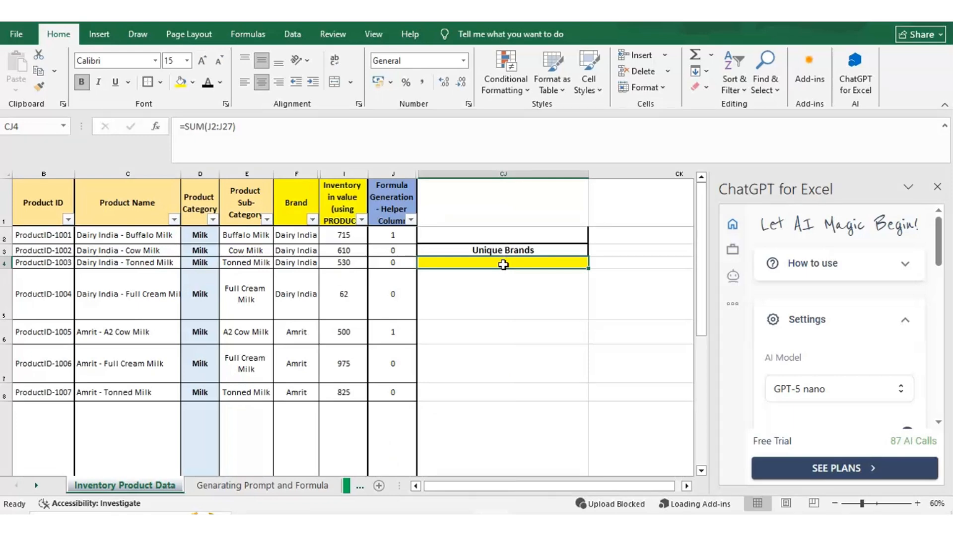
Highlight the INDEX/MATCH formula for the brand with the highest inventory value in D4 of the Genarating Prompt and Formula sheet
double_click(86, 416)
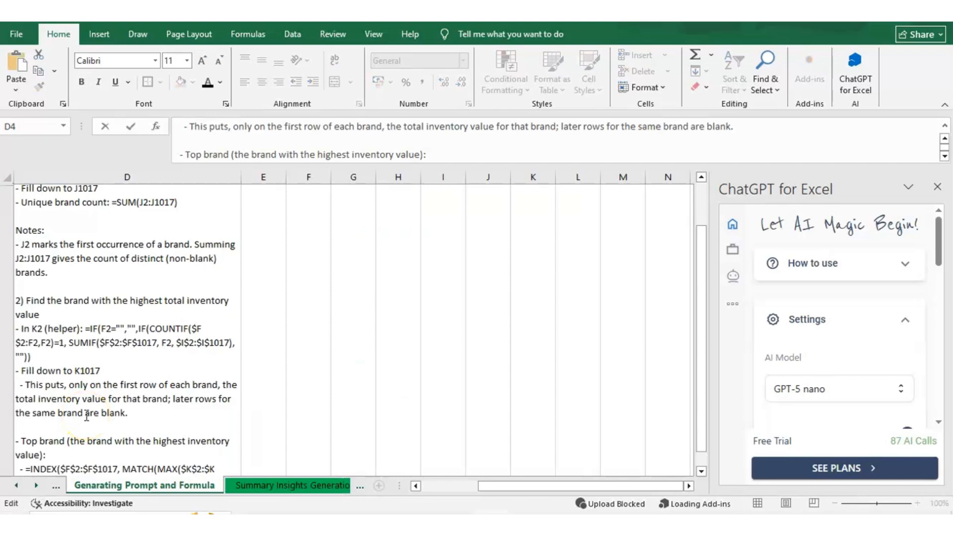
click(468, 161)
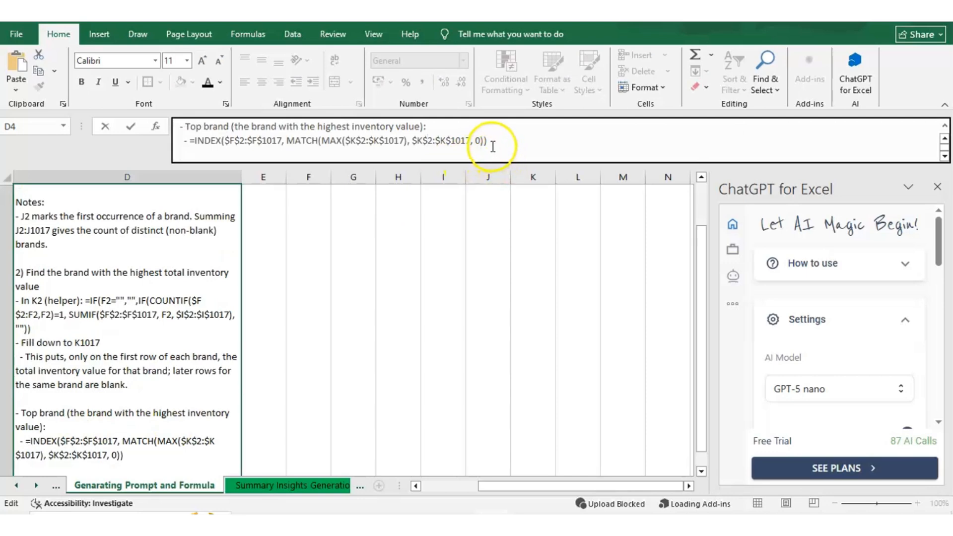
drag(492, 144, 196, 144)
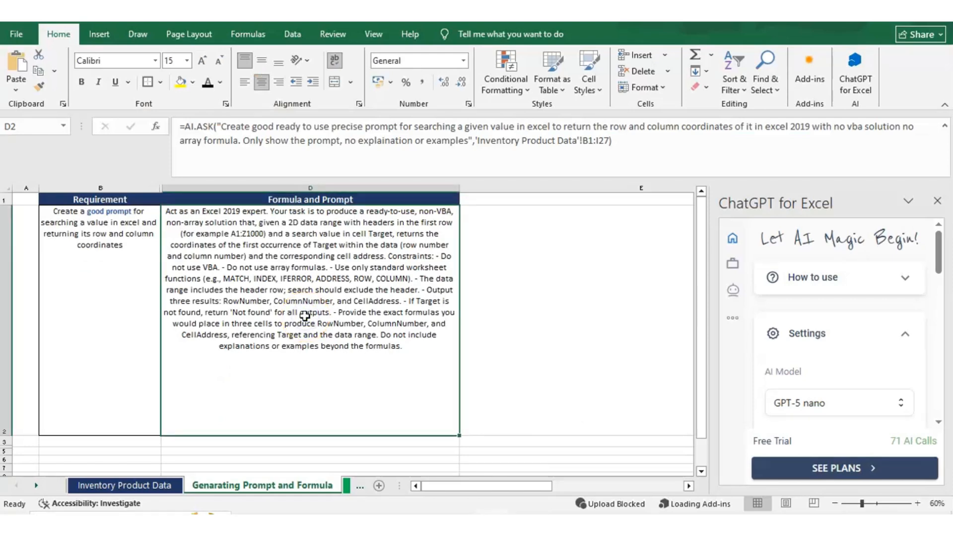
Examine the AI.ASK formula in D2 that requests a value-search prompt for Excel 2019, including its "Only show the prompt" restriction
click(304, 316)
double_click(305, 315)
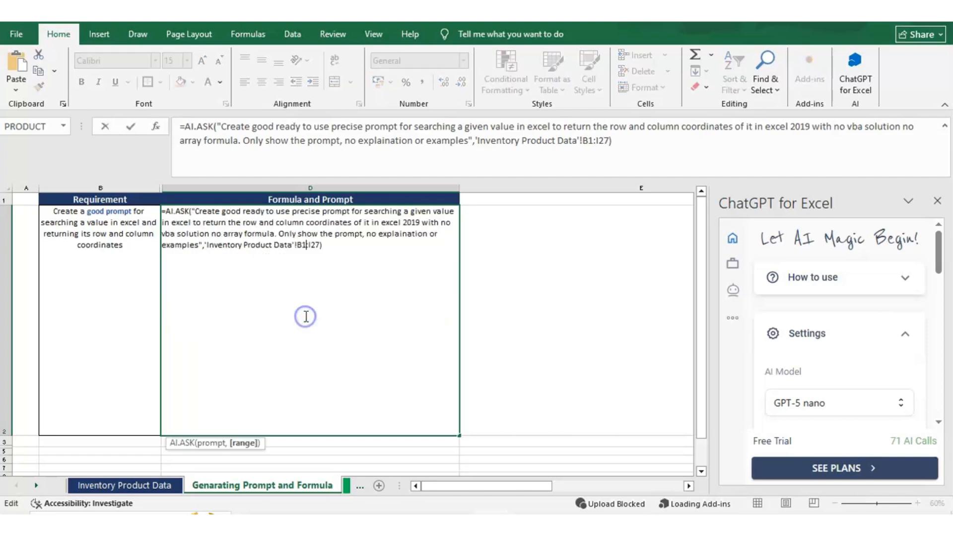
click(182, 131)
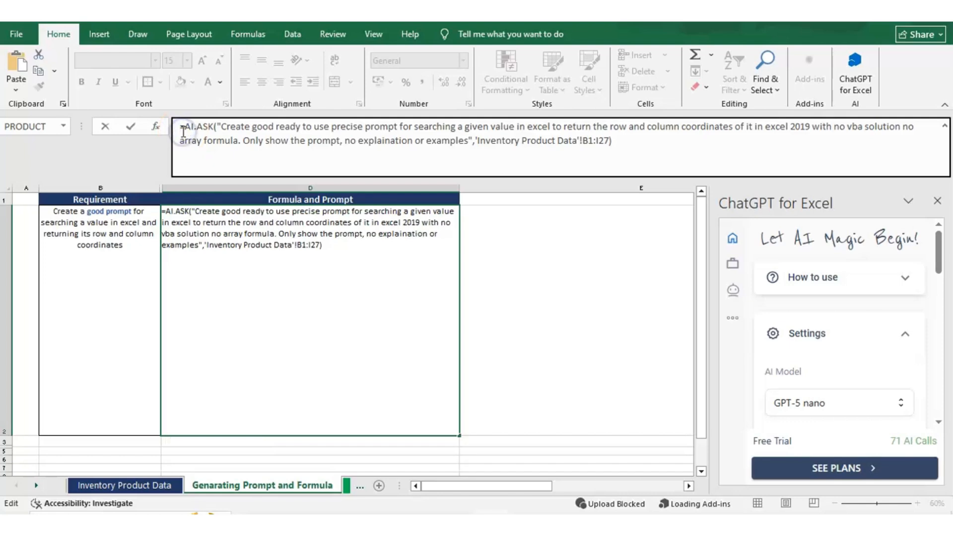
drag(178, 128, 216, 127)
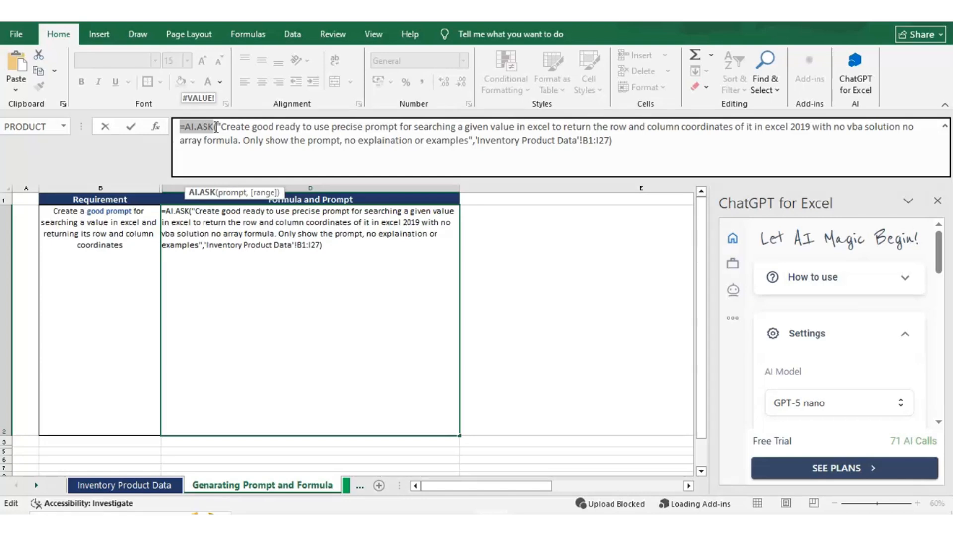
click(215, 126)
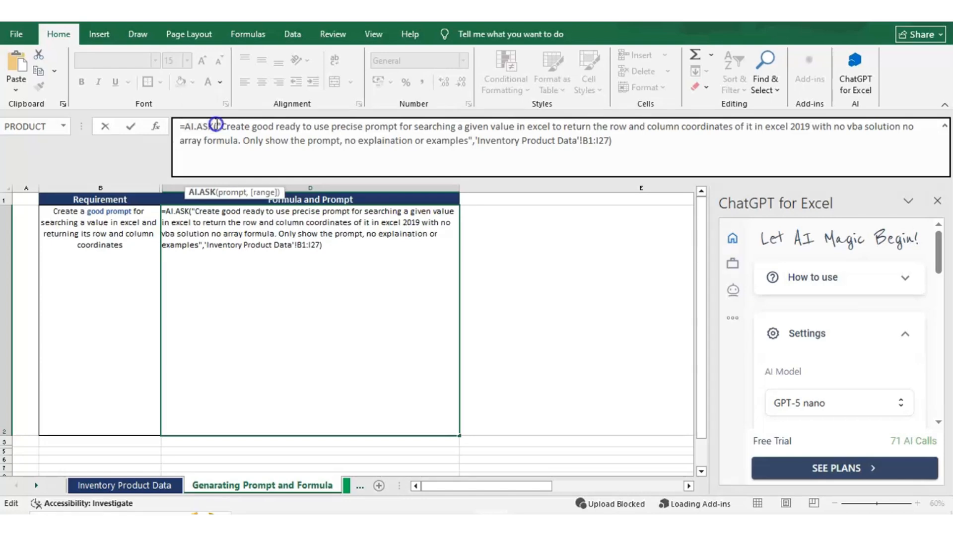
drag(216, 124, 816, 127)
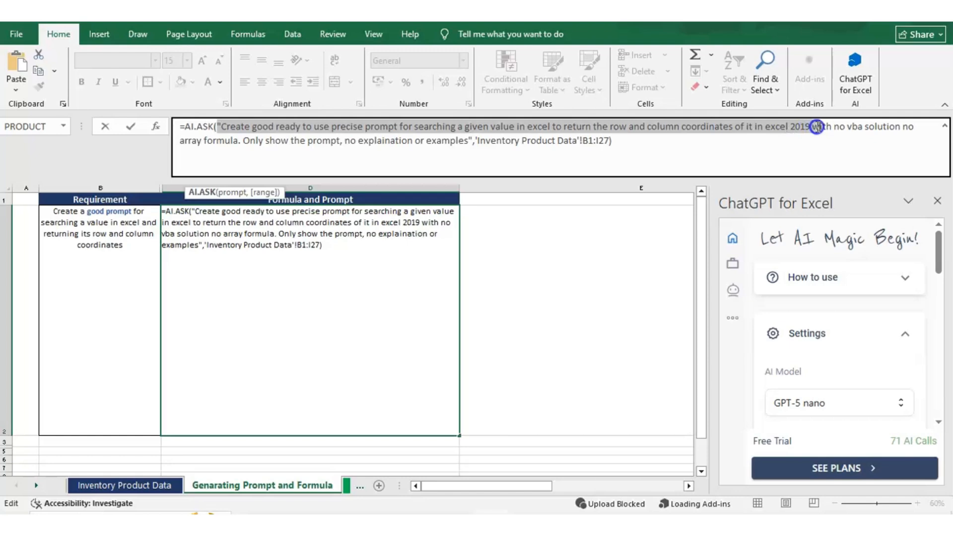
drag(817, 127, 820, 127)
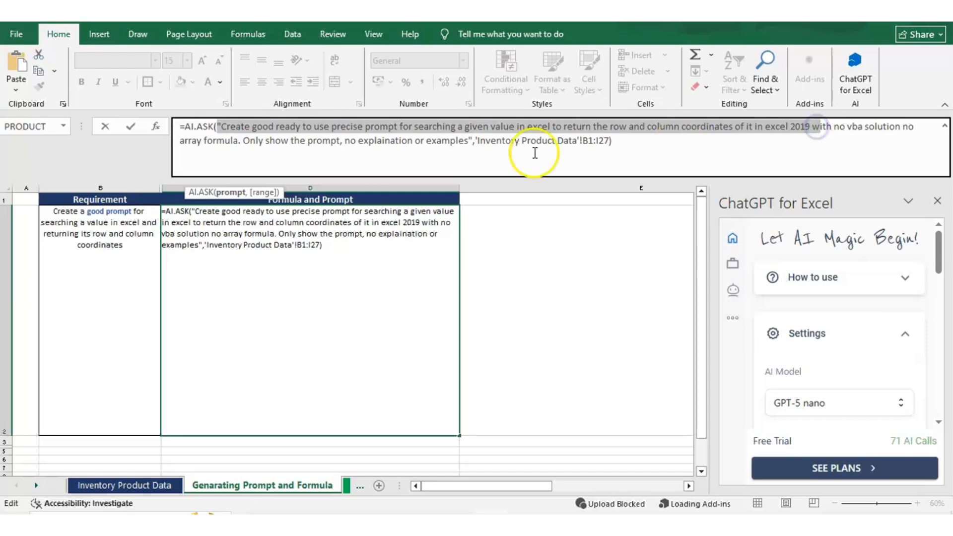
drag(244, 141, 358, 139)
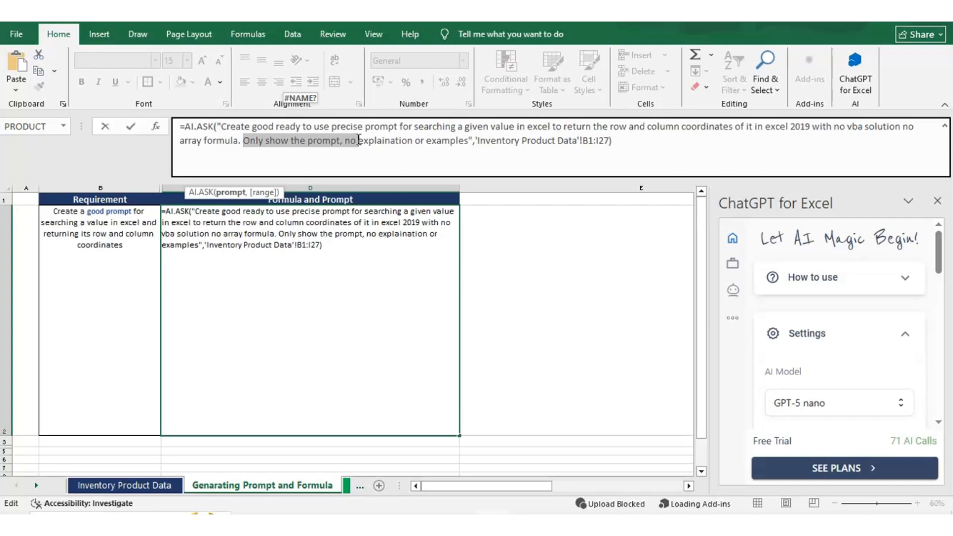
key(Return)
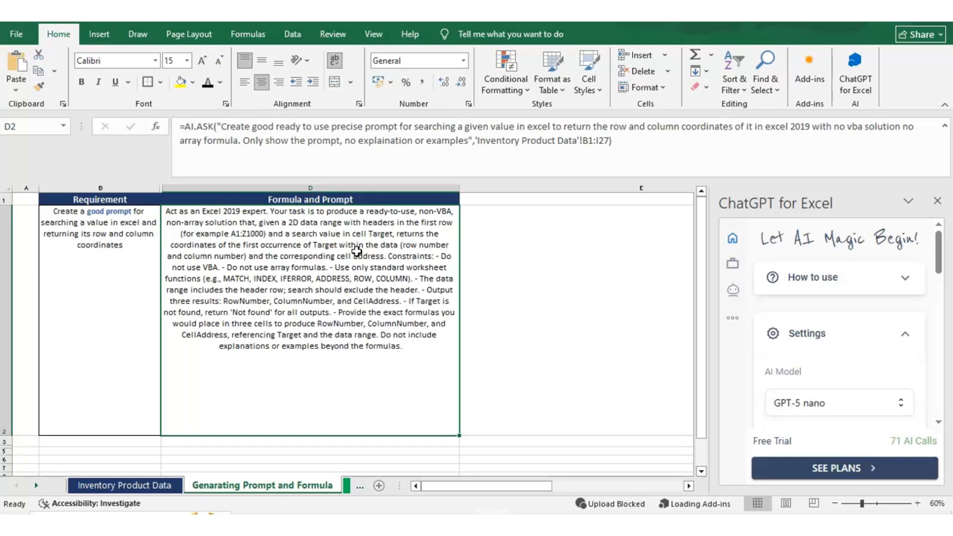
Highlight the whole request text inside D2's AI.ASK formula, re-enter the formula unchanged, and review the generated prompt
click(420, 275)
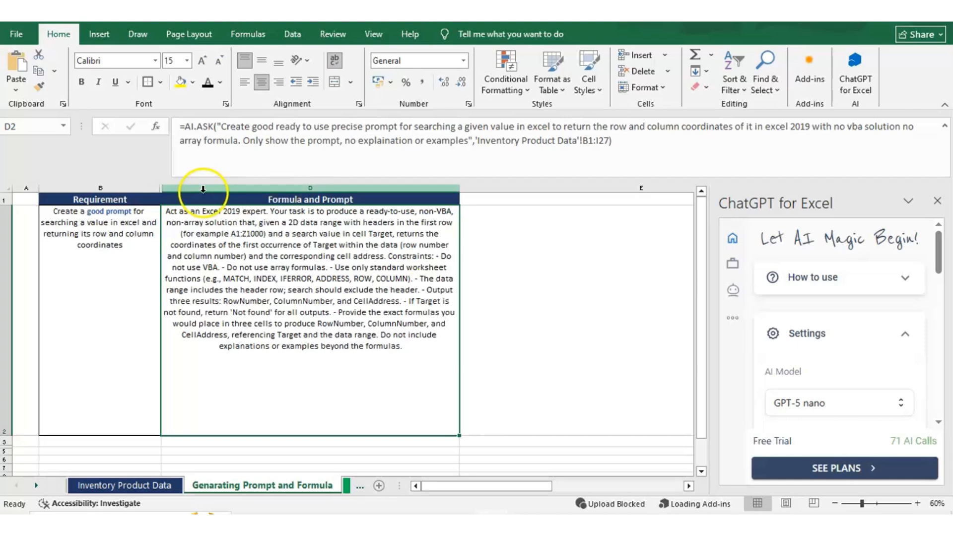
drag(222, 127, 467, 138)
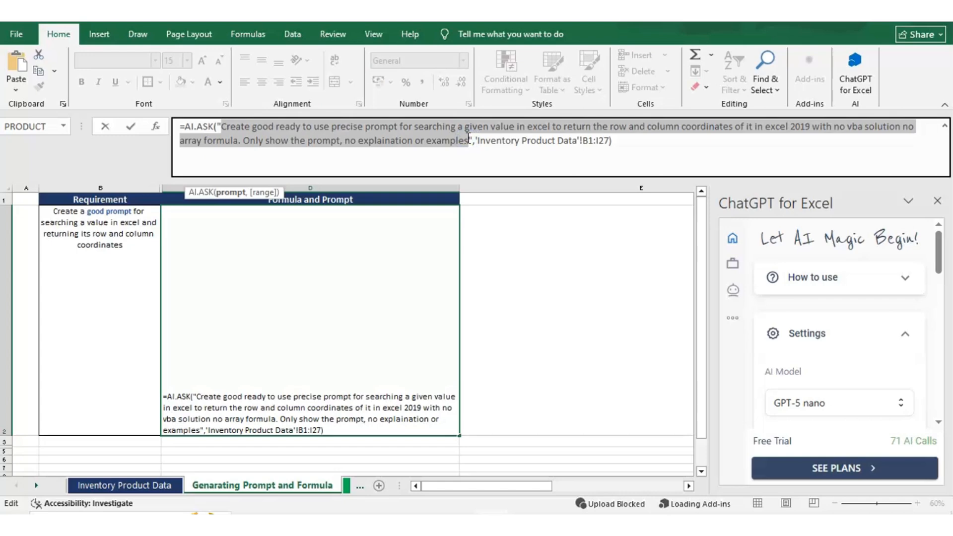
key(ctrl+Return)
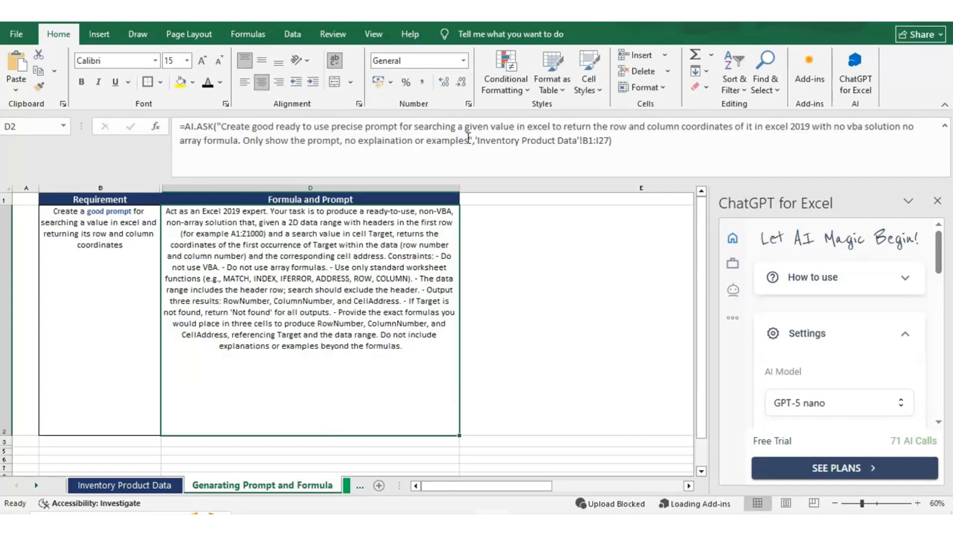
click(239, 339)
click(295, 268)
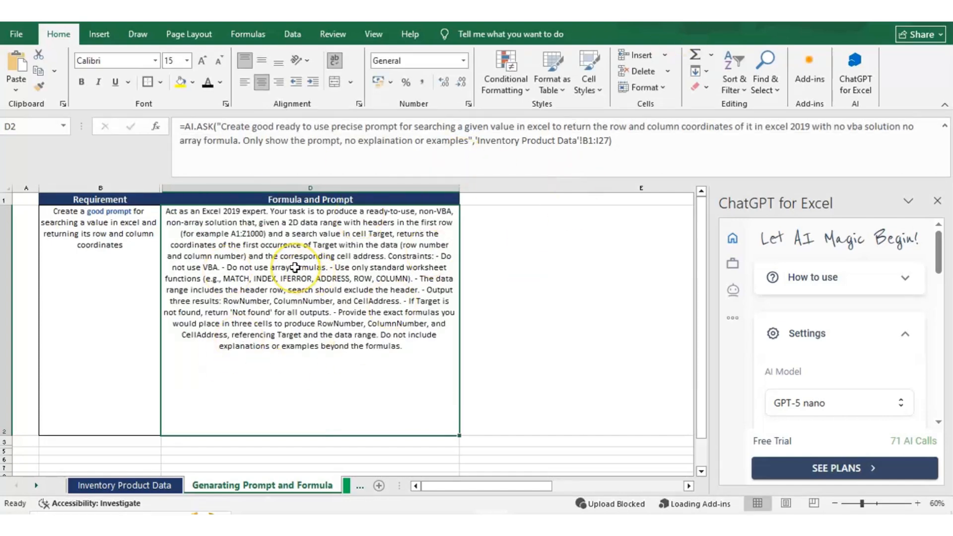
click(291, 270)
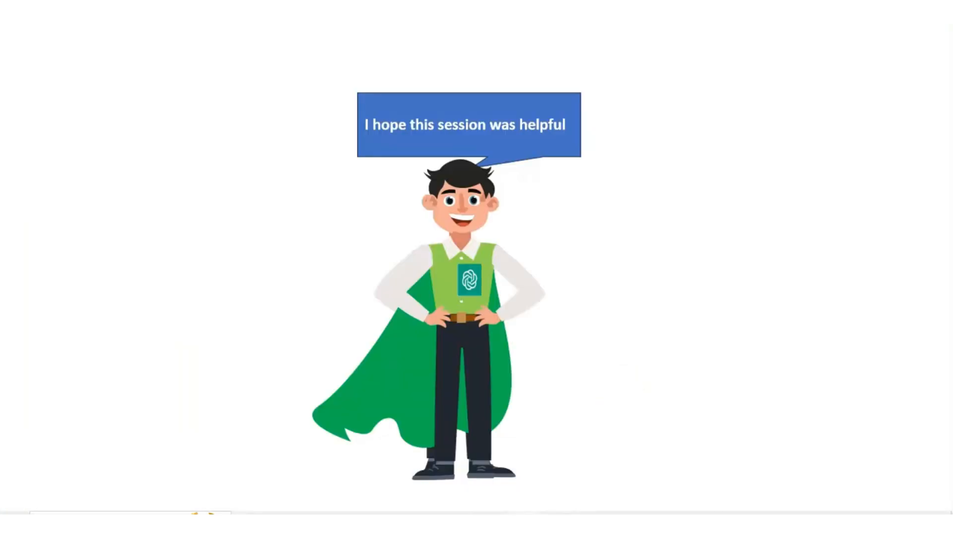
click(614, 389)
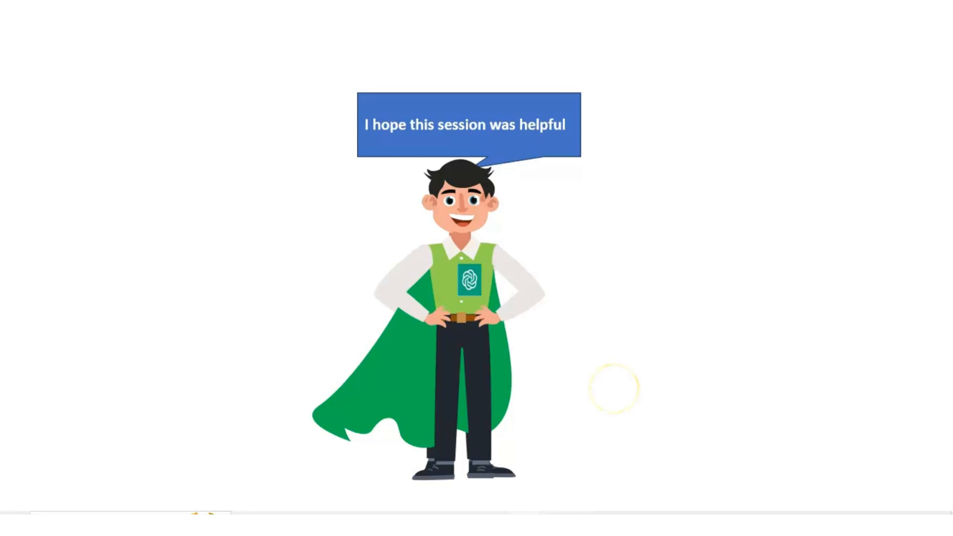